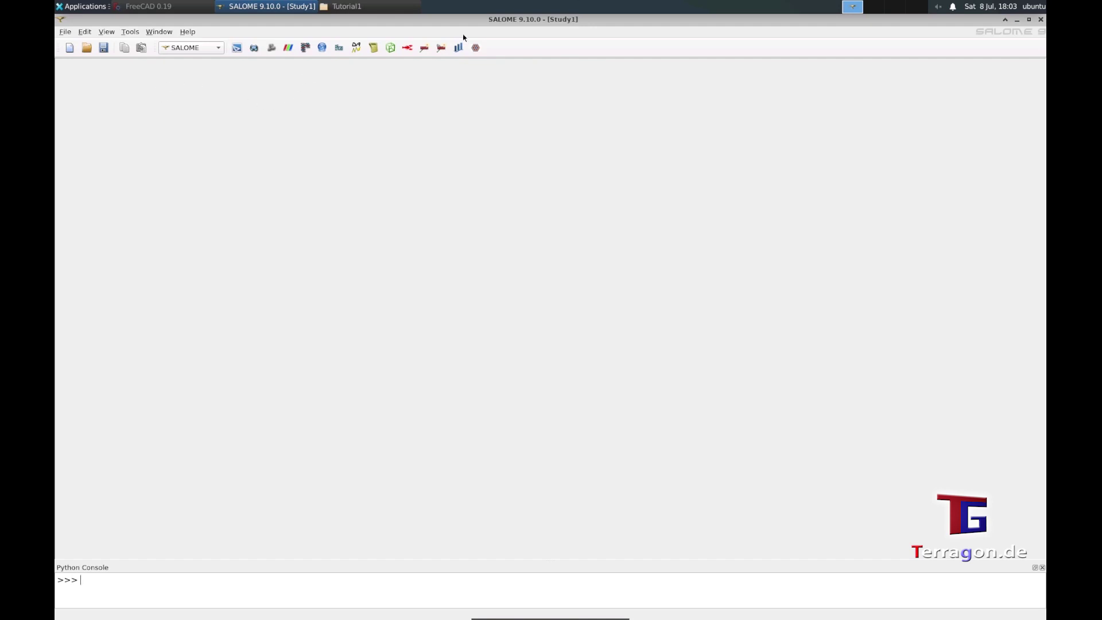
# Create a new study and activate the Shaper module.
pyautogui.click(65, 32)
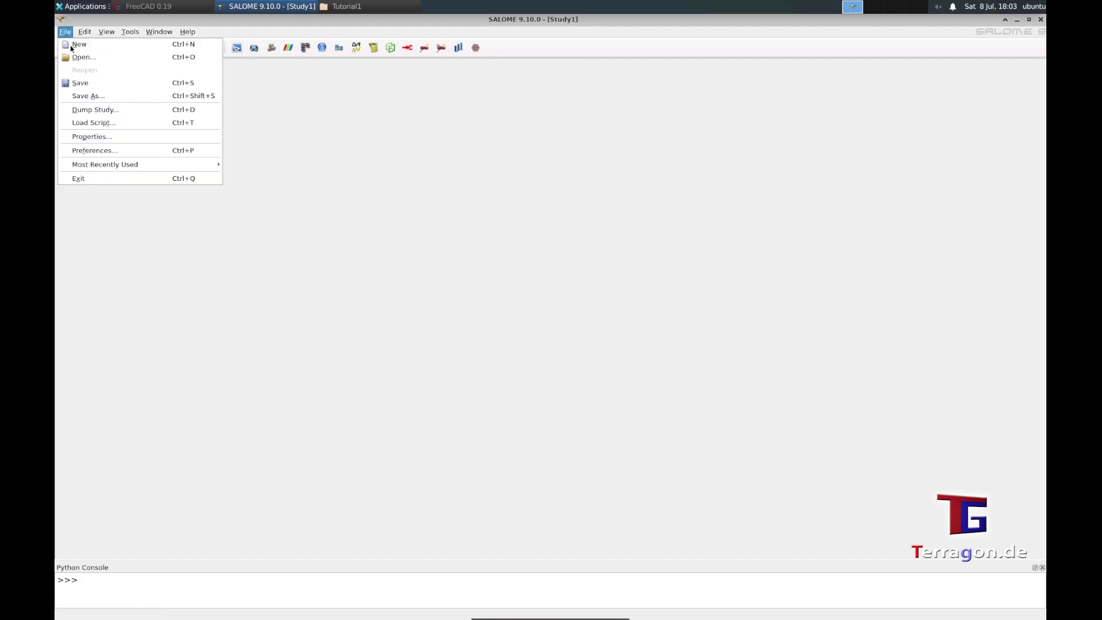
pyautogui.click(74, 45)
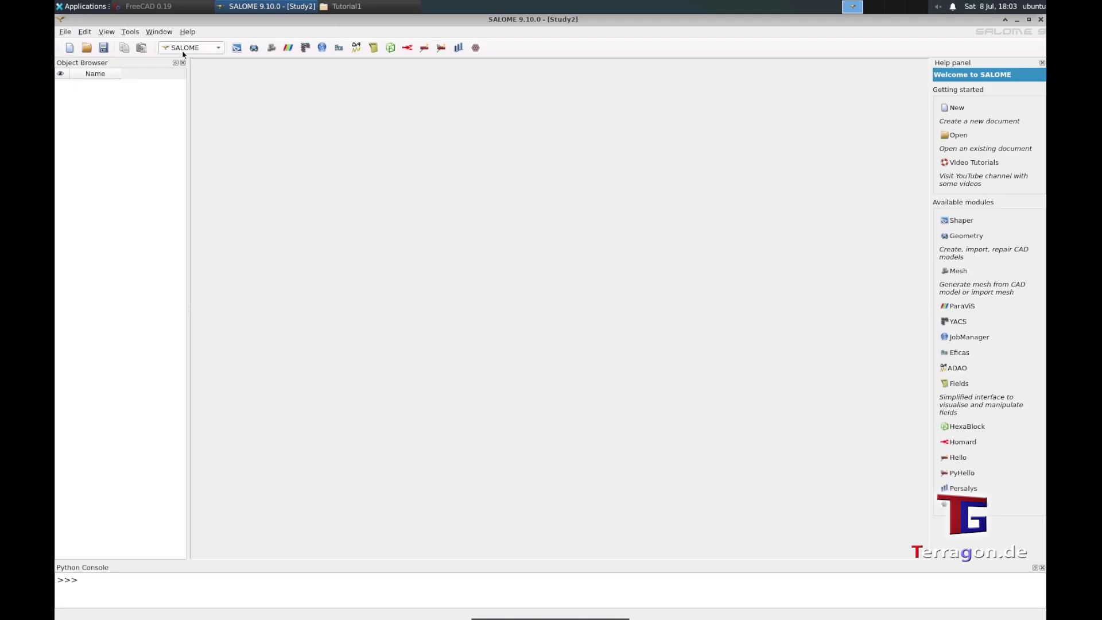
pyautogui.click(201, 49)
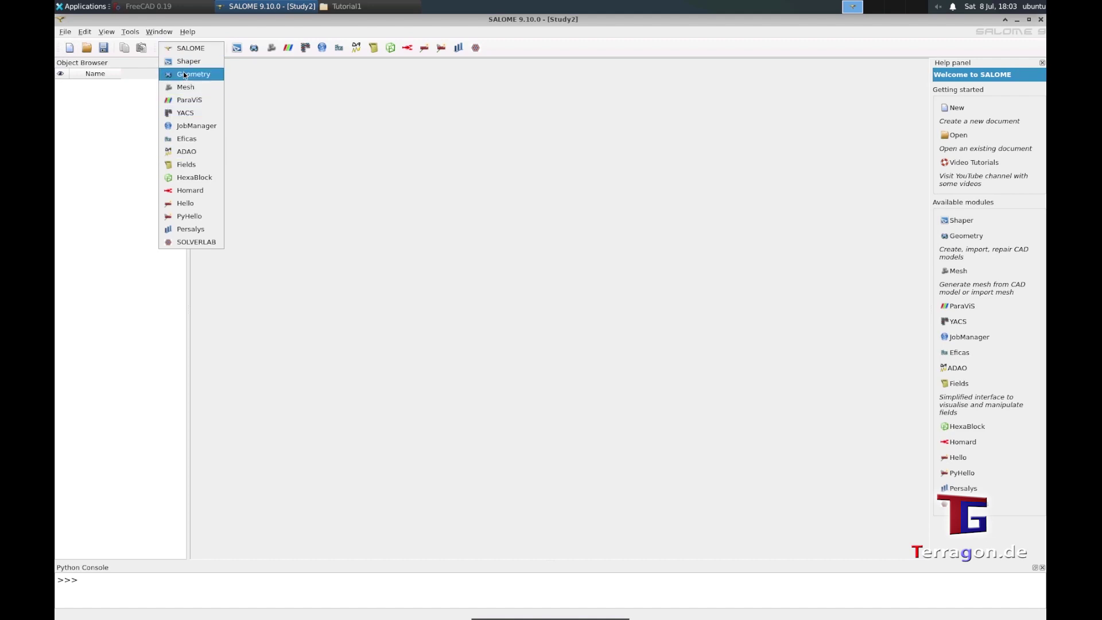
pyautogui.click(185, 61)
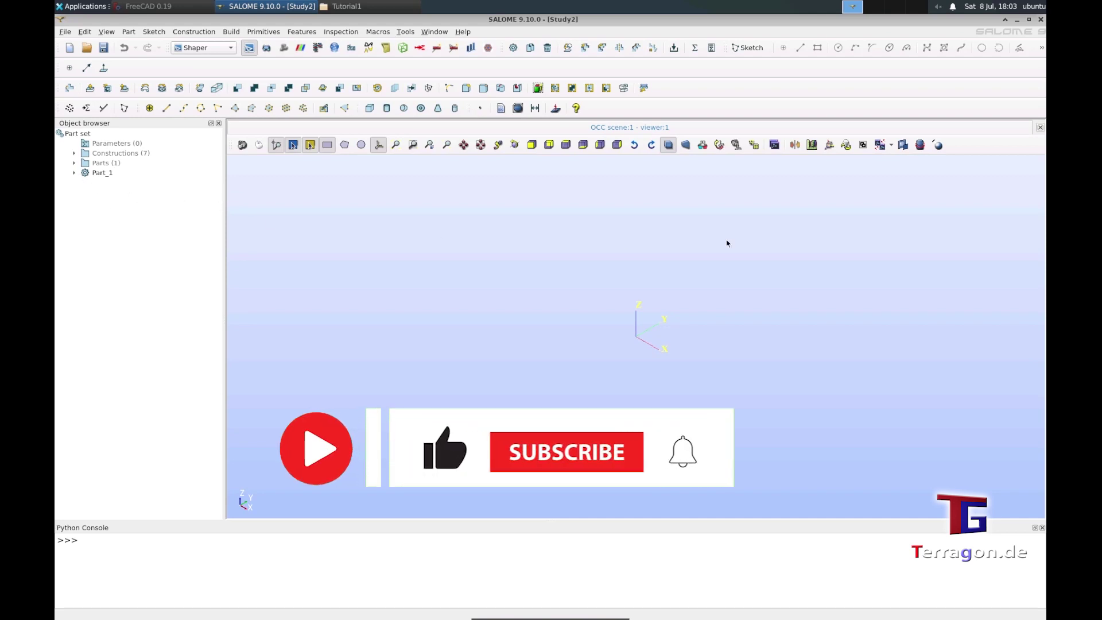
# Start an import from CAD format and set the file format to STEP.
pyautogui.click(65, 31)
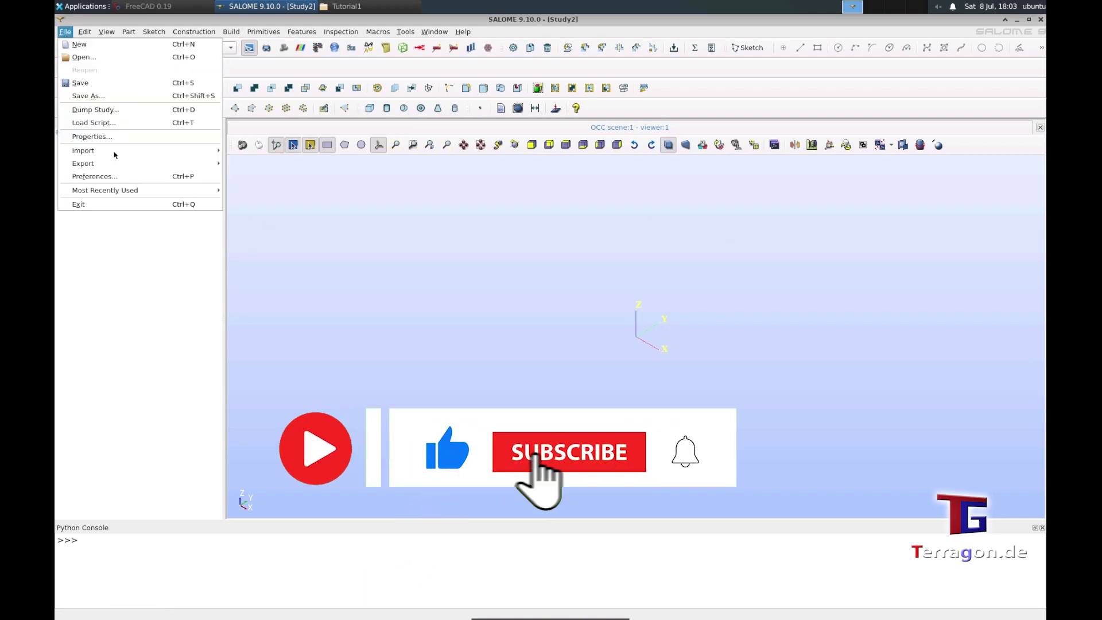
pyautogui.moveTo(132, 164)
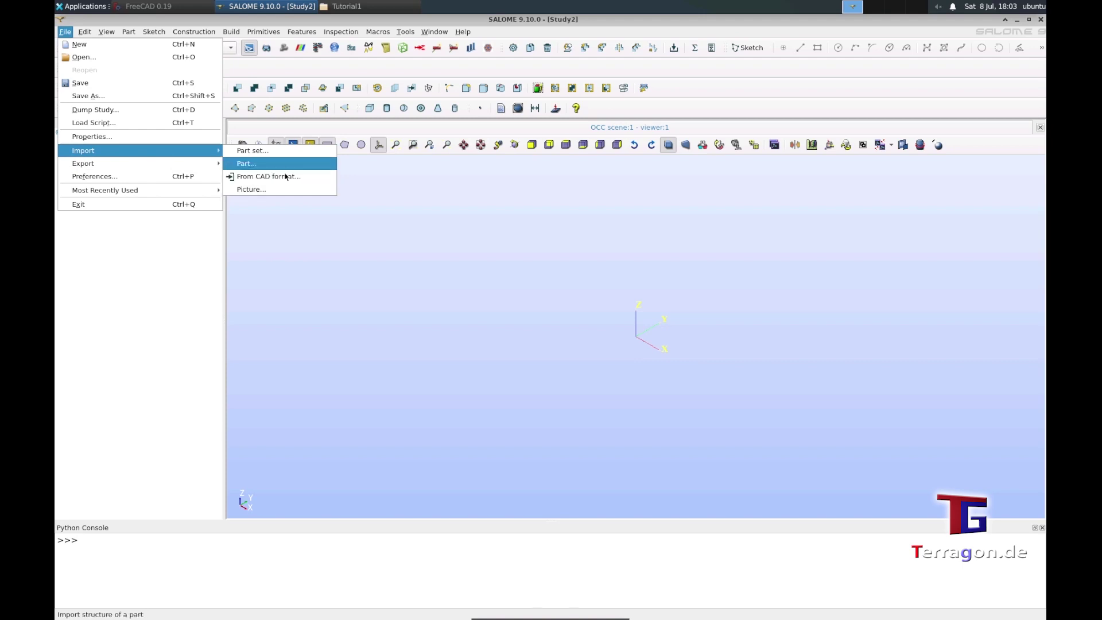
pyautogui.click(281, 177)
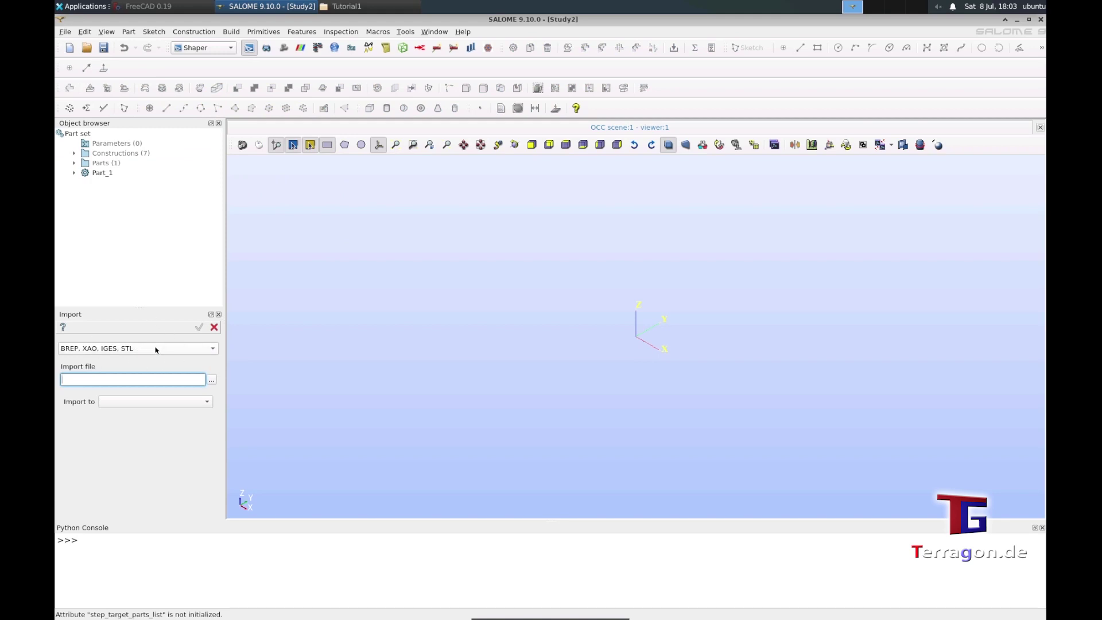
pyautogui.click(137, 349)
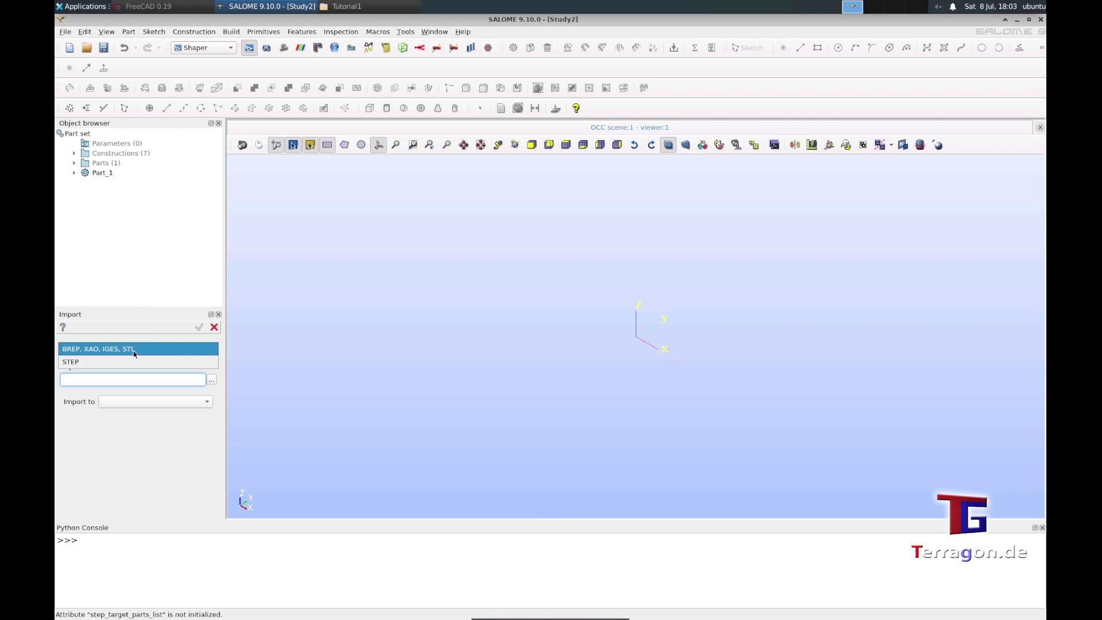
pyautogui.click(86, 363)
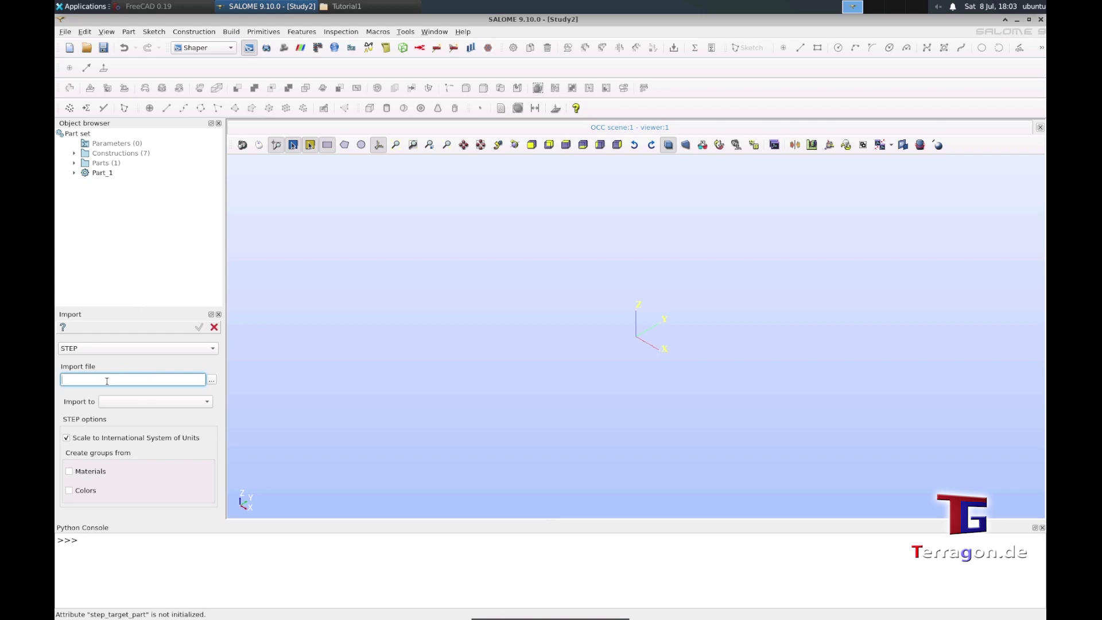
# Import Tutorial1.step from the OpenFOAM/ubuntu-10/run/Tutorial1 folder in the home directory into Part_1.
pyautogui.click(212, 382)
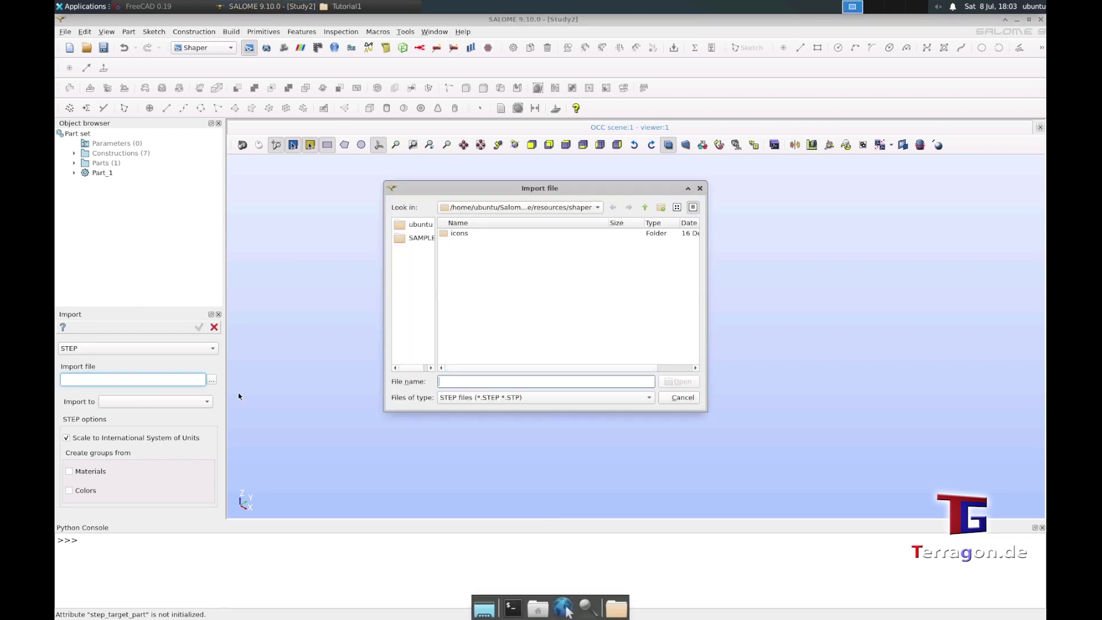
pyautogui.click(419, 228)
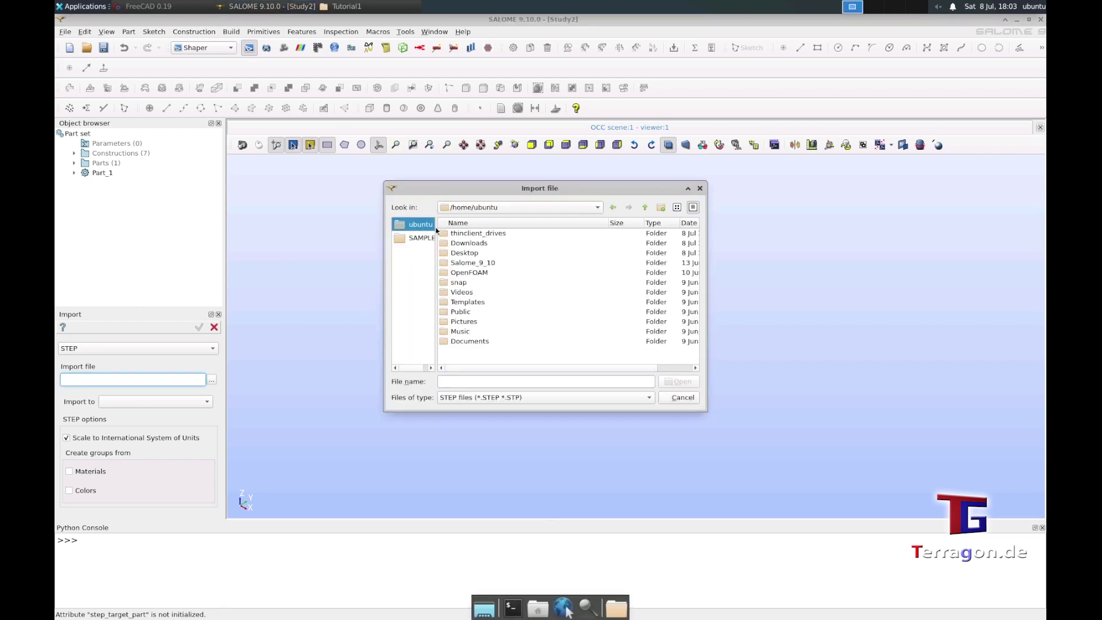
pyautogui.doubleClick(476, 277)
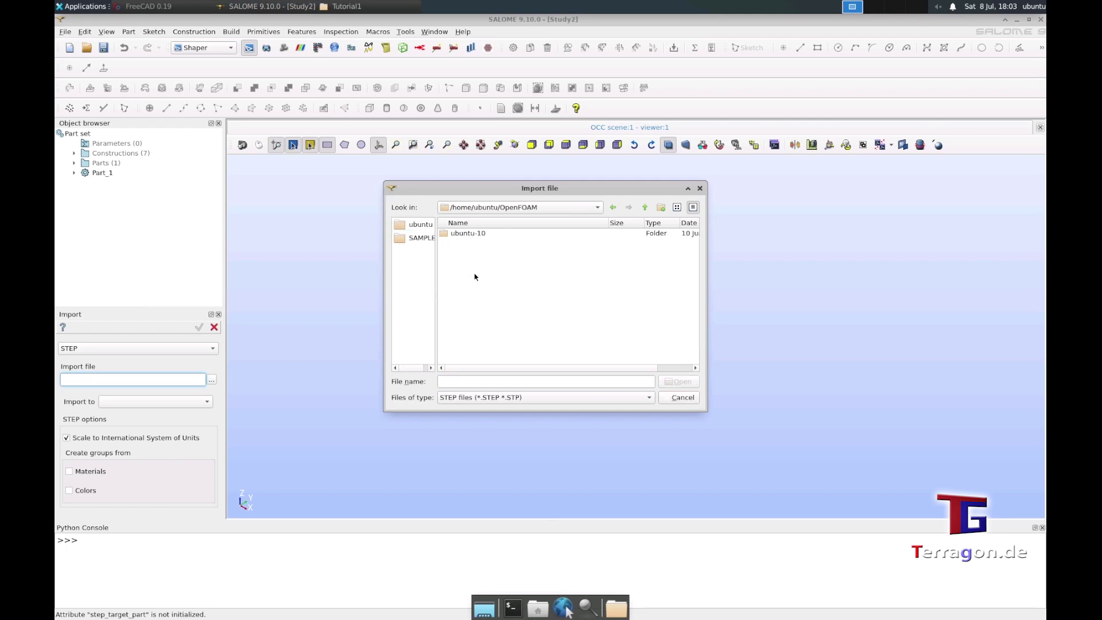
pyautogui.doubleClick(474, 236)
pyautogui.doubleClick(474, 236)
pyautogui.doubleClick(474, 236)
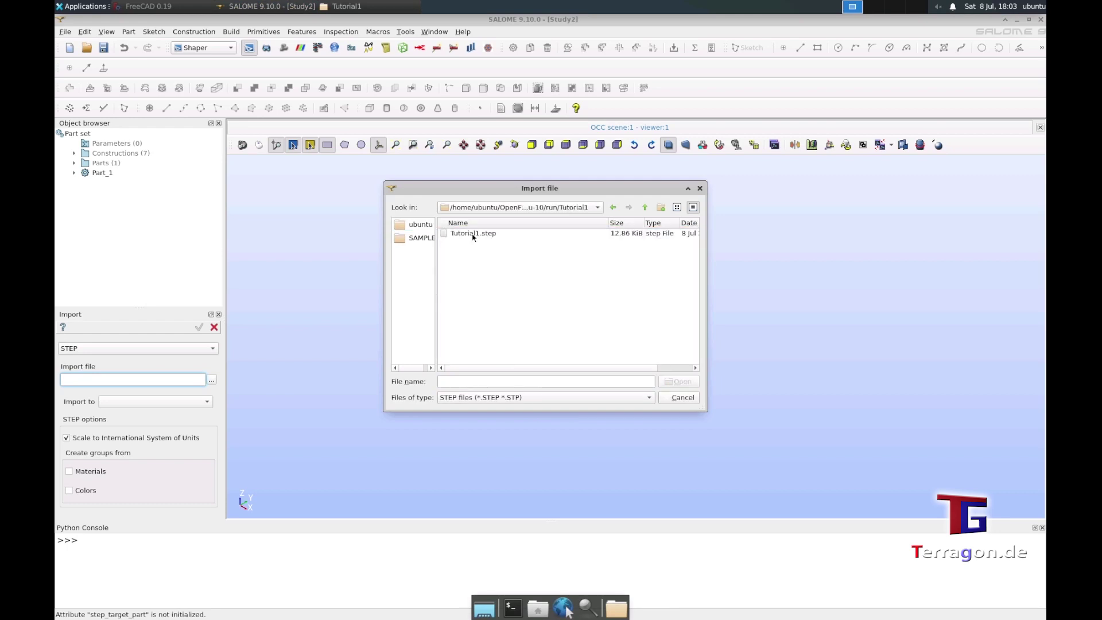
pyautogui.click(473, 235)
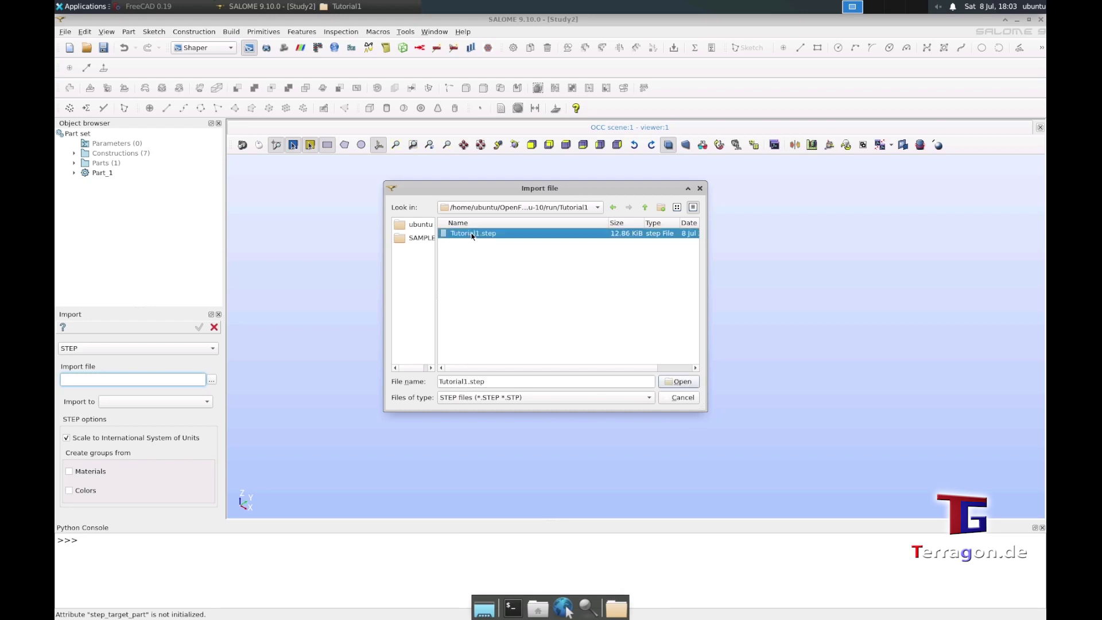
pyautogui.click(682, 382)
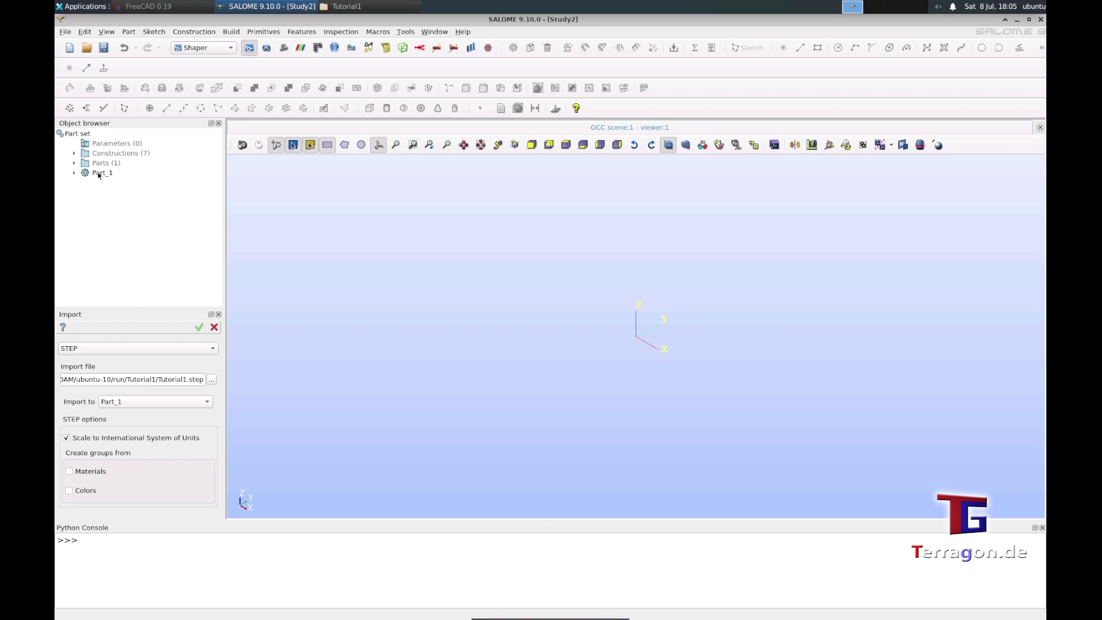
pyautogui.click(198, 329)
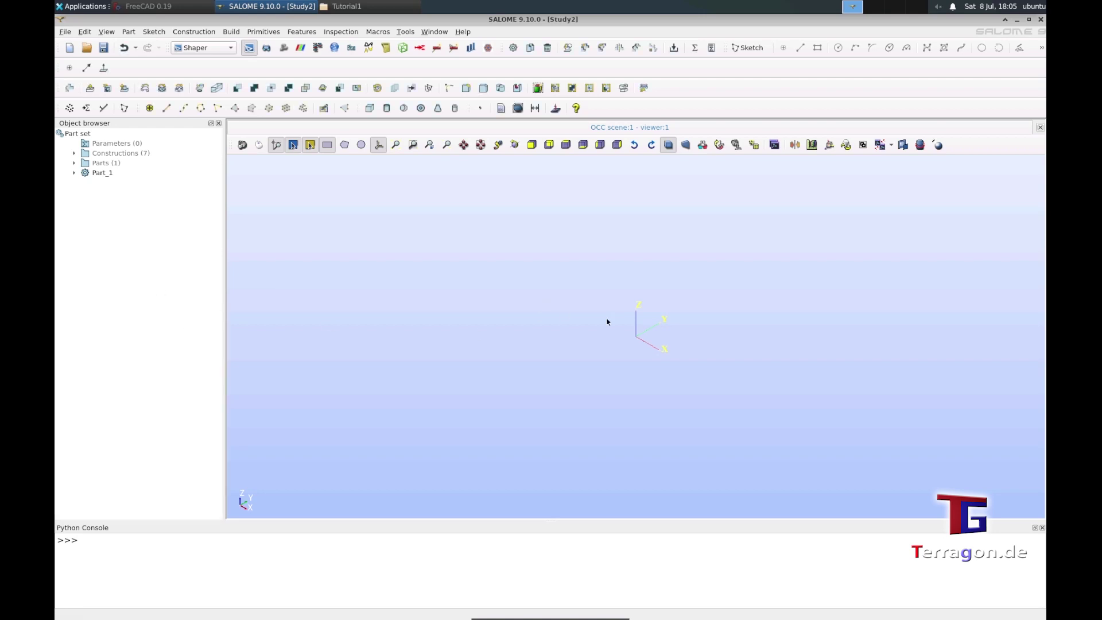
# Examine the imported pipe geometry up close and the contents of Part_1 in the object tree.
pyautogui.scroll(4, 642, 332)
pyautogui.scroll(5, 625, 365)
pyautogui.scroll(5, 600, 351)
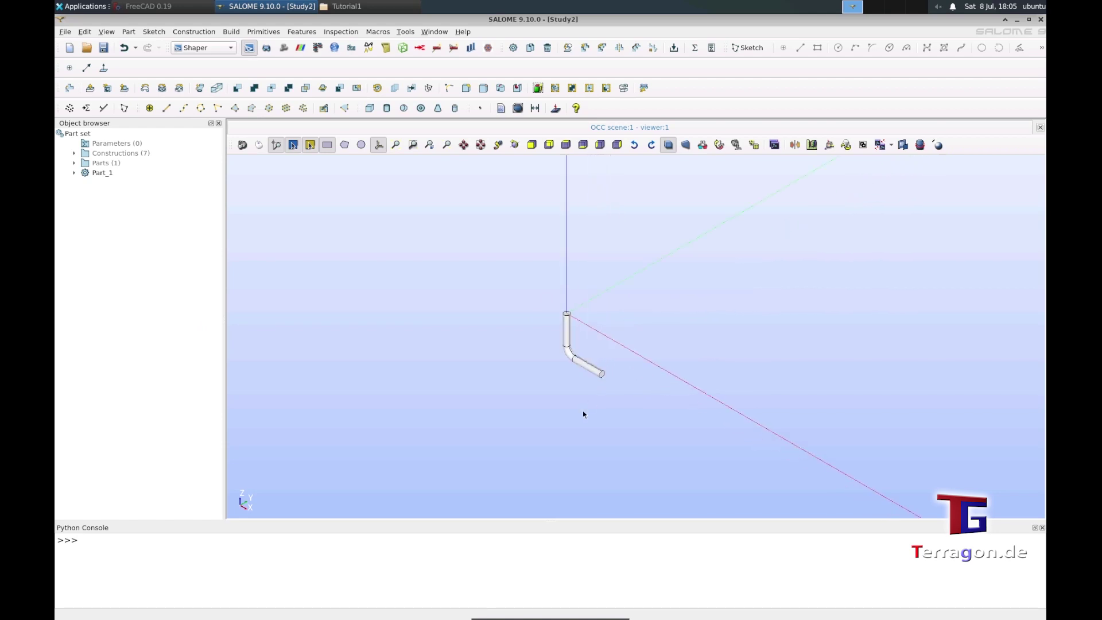
pyautogui.scroll(3, 580, 411)
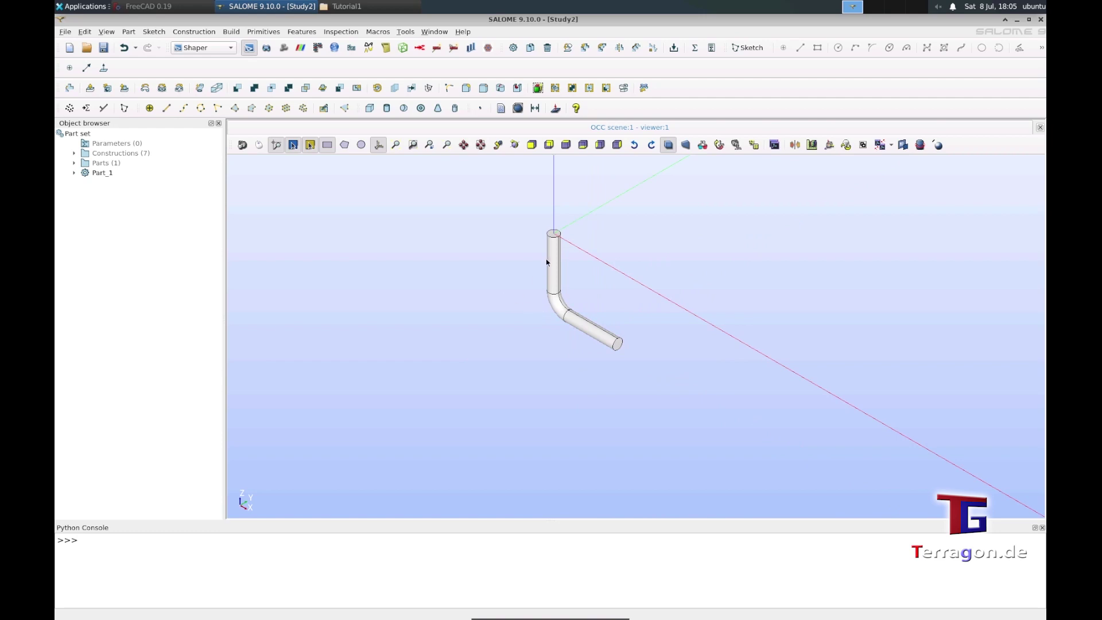
pyautogui.scroll(3, 537, 255)
pyautogui.scroll(1, 533, 261)
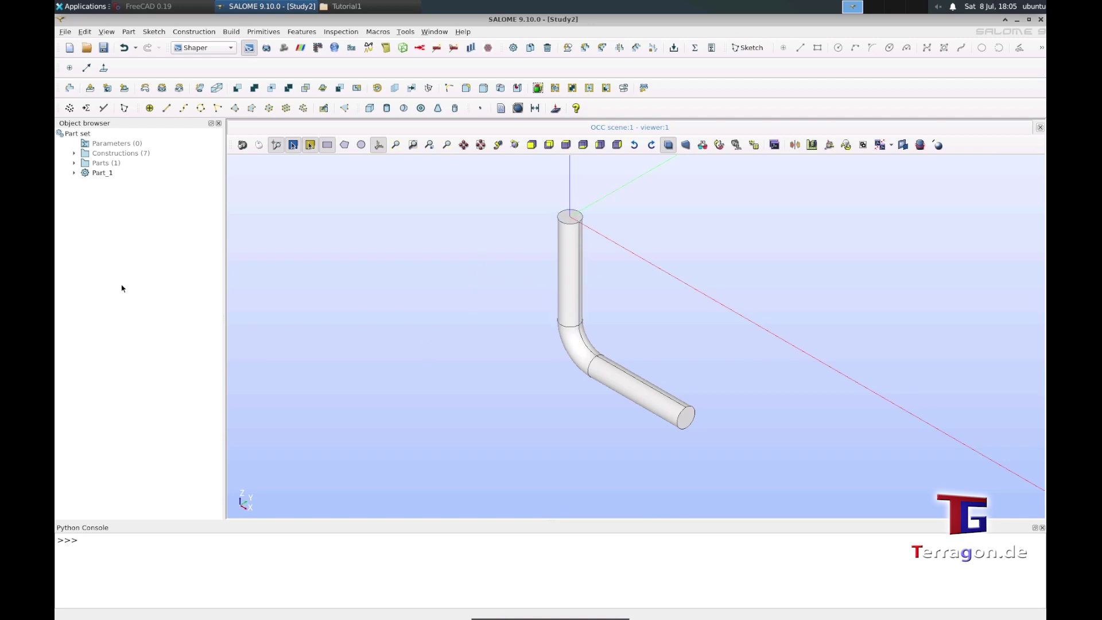
pyautogui.click(74, 173)
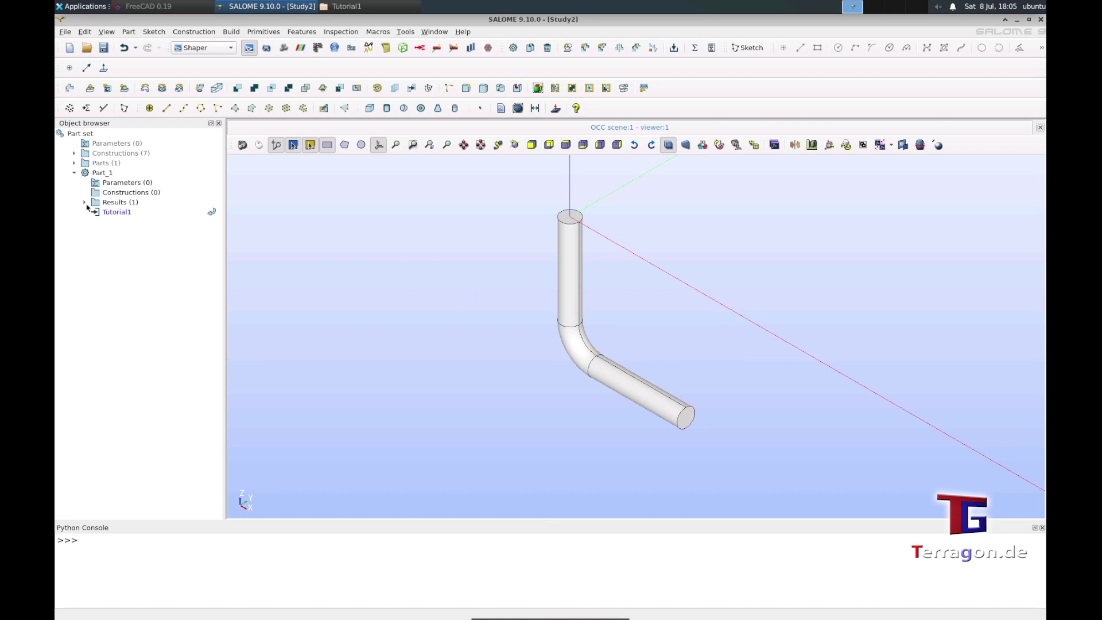
# Start a new Group feature for the Tutorial1 shape and name it inlet.
pyautogui.click(120, 213)
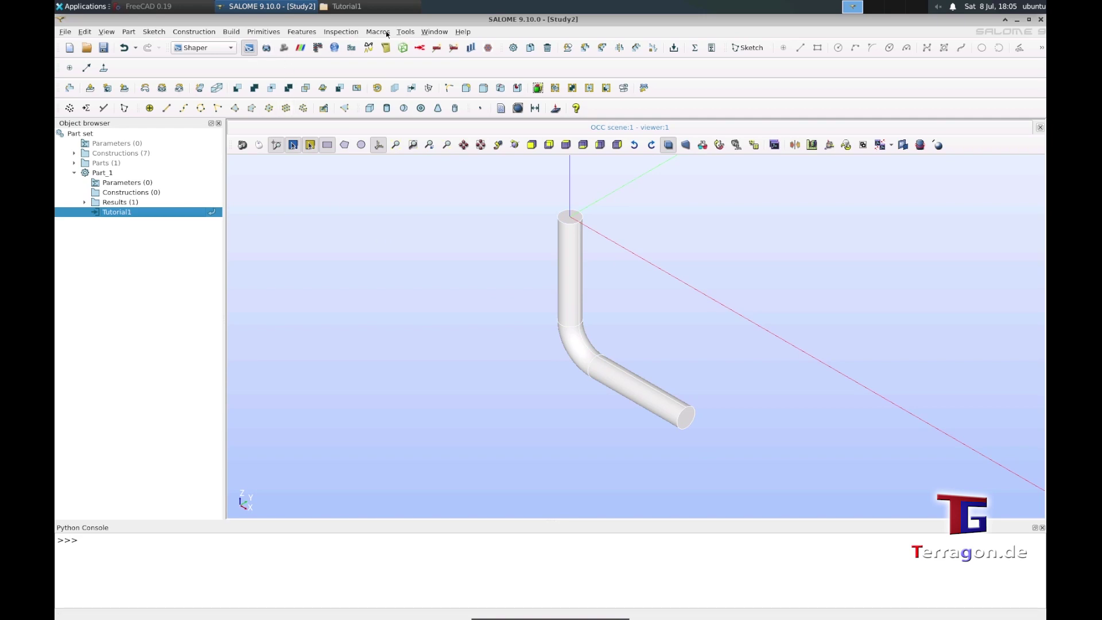
pyautogui.click(303, 32)
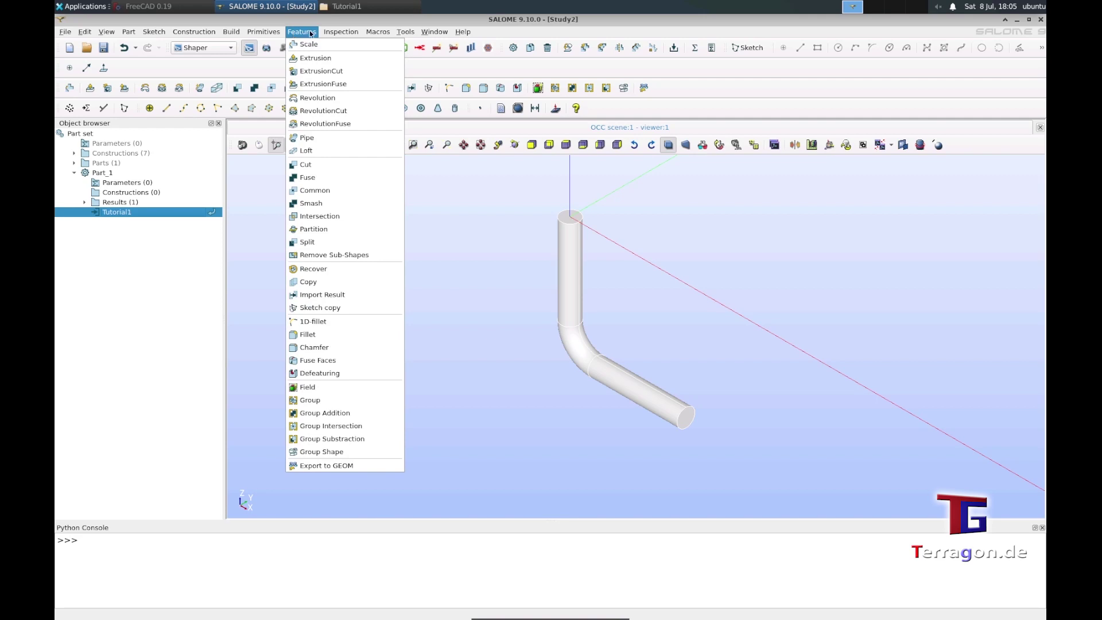
pyautogui.click(314, 402)
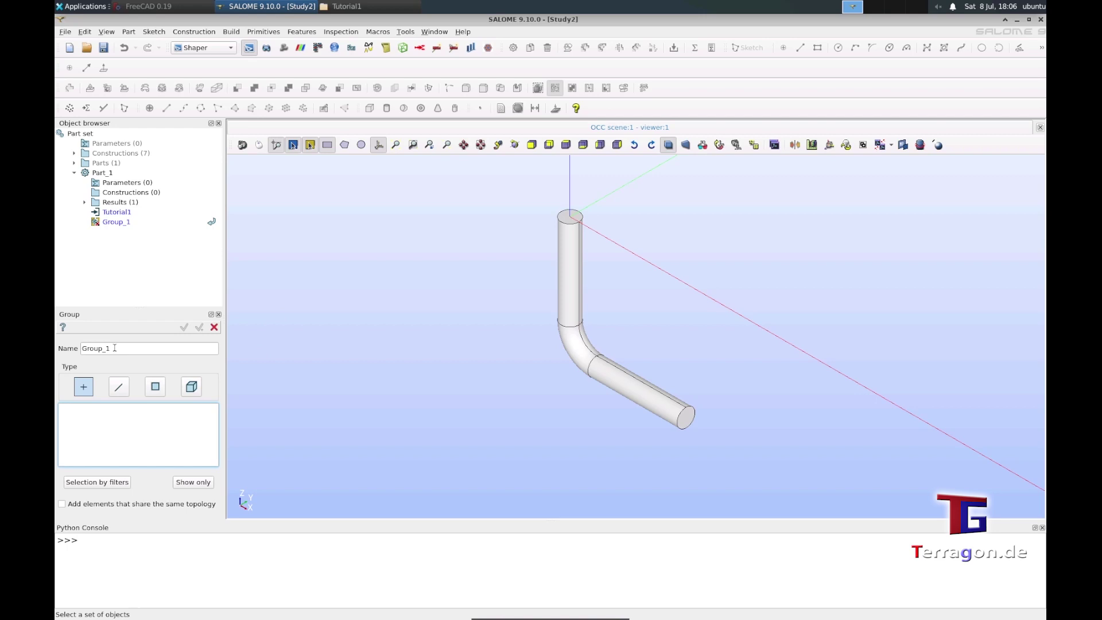
pyautogui.doubleClick(125, 349)
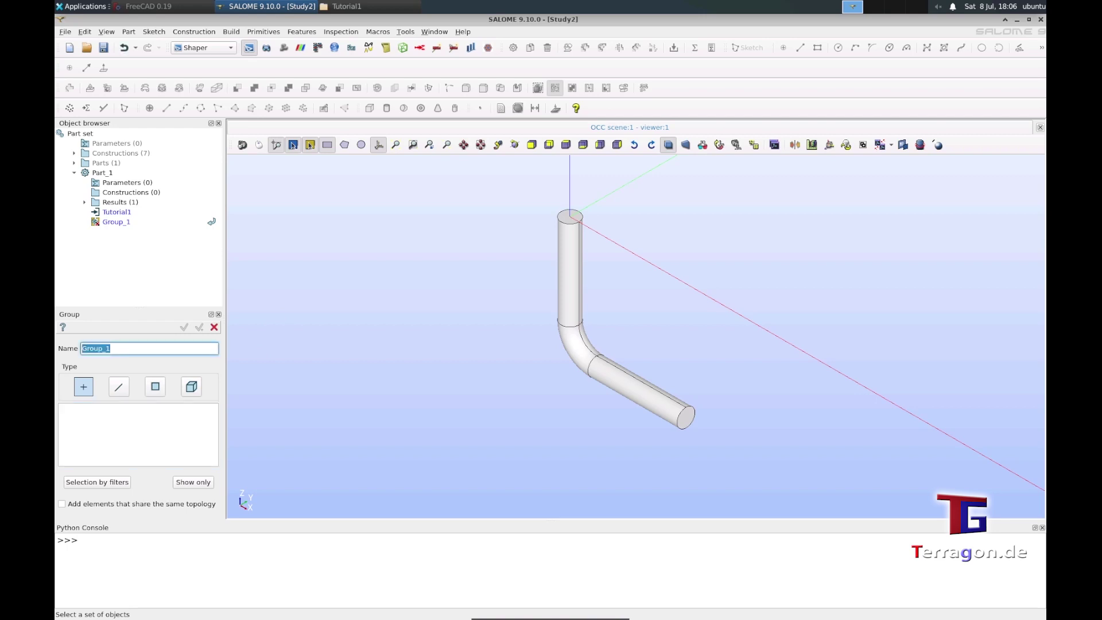
pyautogui.write('inlet')
pyautogui.doubleClick(111, 350)
pyautogui.click(112, 350)
pyautogui.doubleClick(113, 347)
pyautogui.click(114, 349)
# Set the inlet group to the face type, add the vertical pipe's upper end face, and apply it, continuing with another group.
pyautogui.scroll(4, 555, 221)
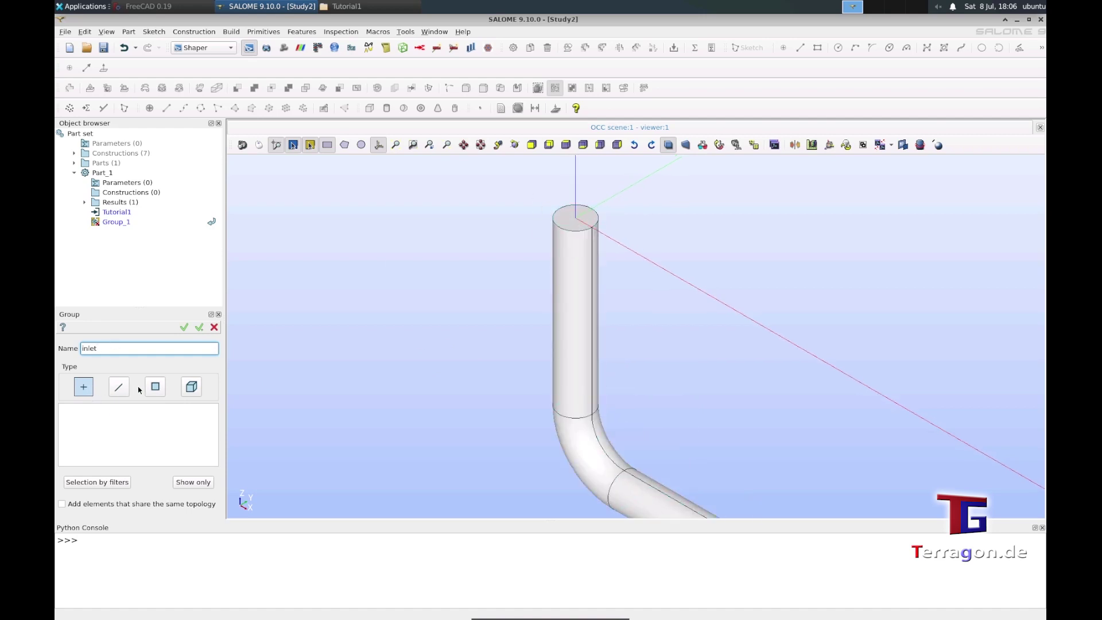
pyautogui.click(156, 388)
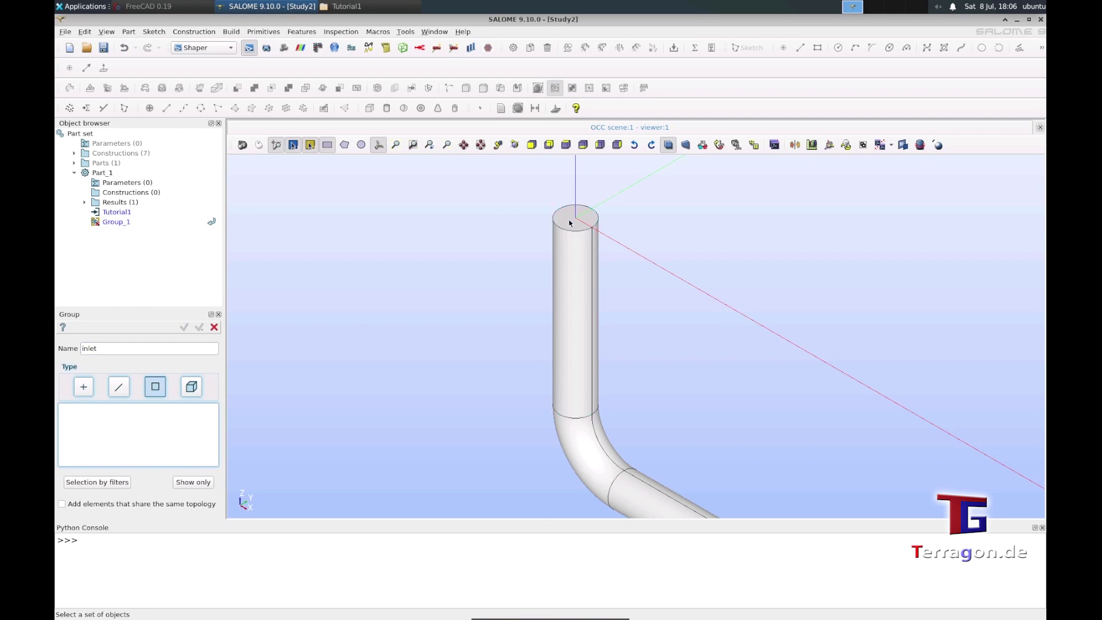
pyautogui.scroll(3, 572, 222)
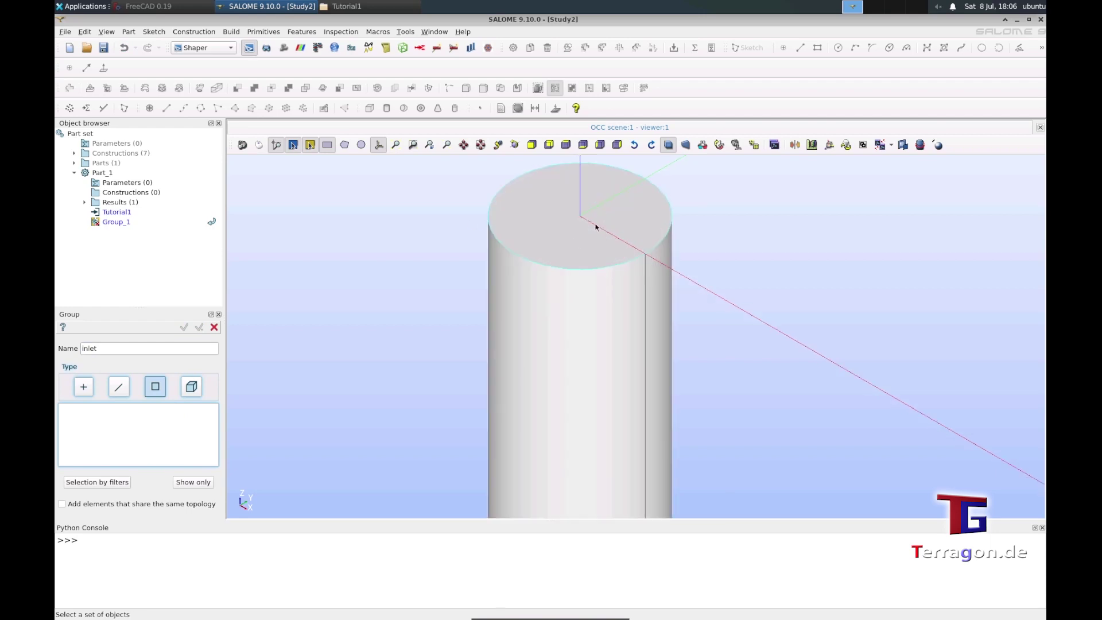
pyautogui.click(550, 228)
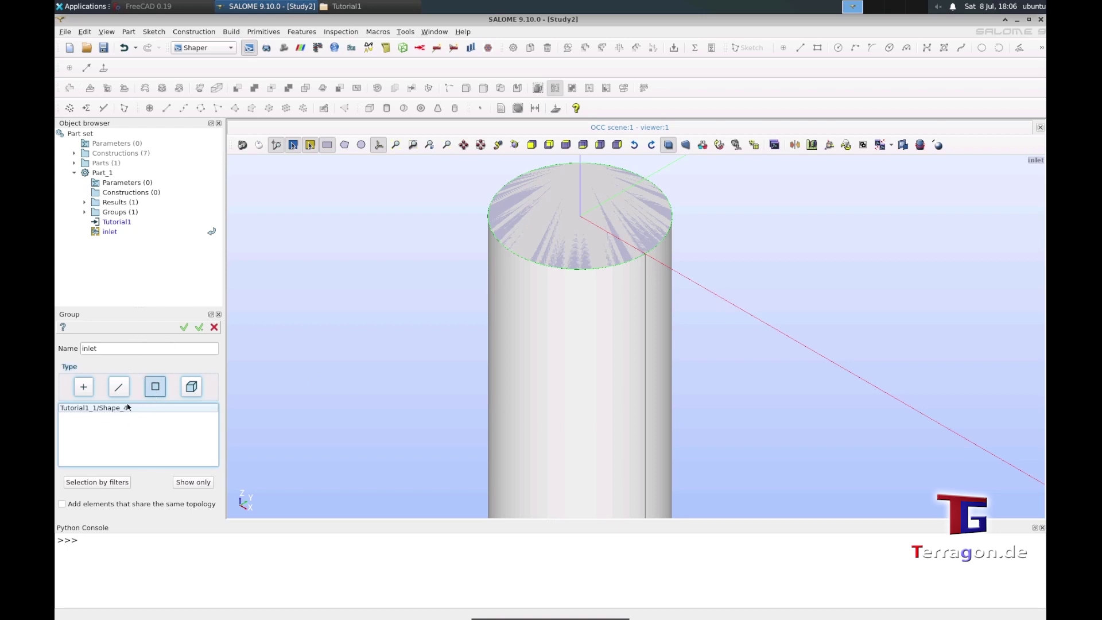
pyautogui.click(199, 328)
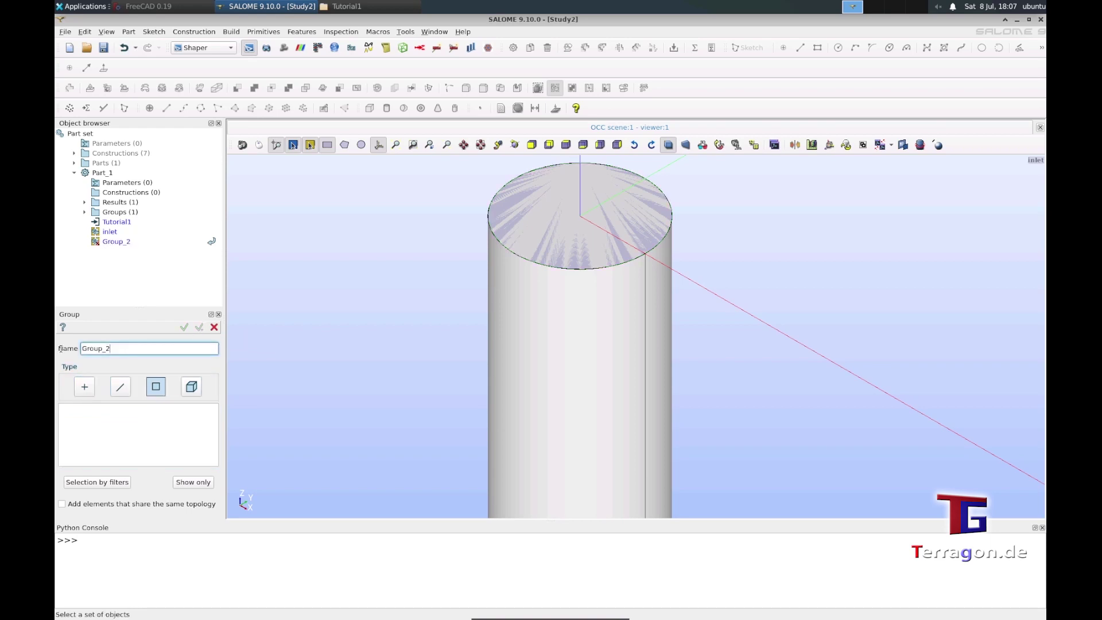
# Create a face group named outlet from the end face of the sloping pipe section, and continue with another group.
pyautogui.moveTo(60, 348); pyautogui.dragTo(62, 352)
pyautogui.write('outlet')
pyautogui.scroll(-6, 494, 276)
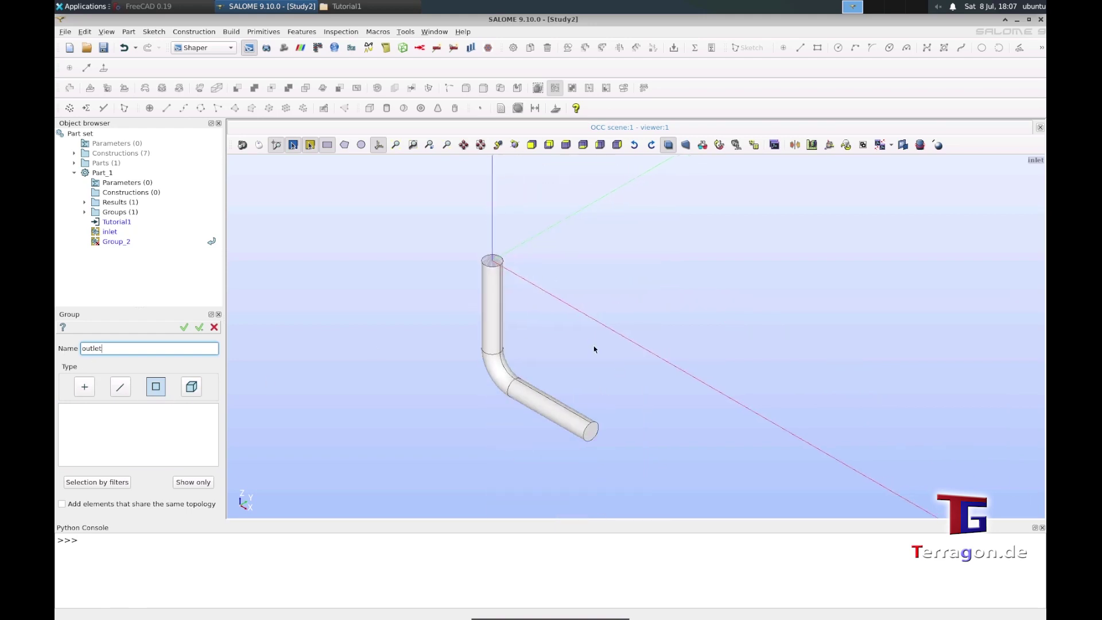
pyautogui.scroll(2, 588, 419)
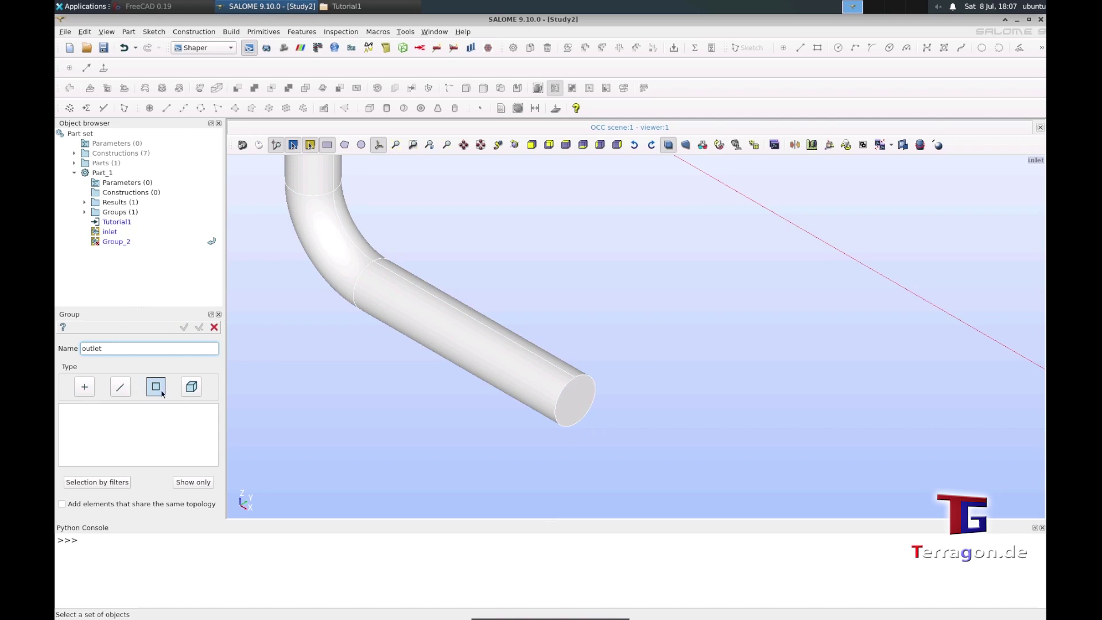
pyautogui.click(162, 387)
pyautogui.click(583, 404)
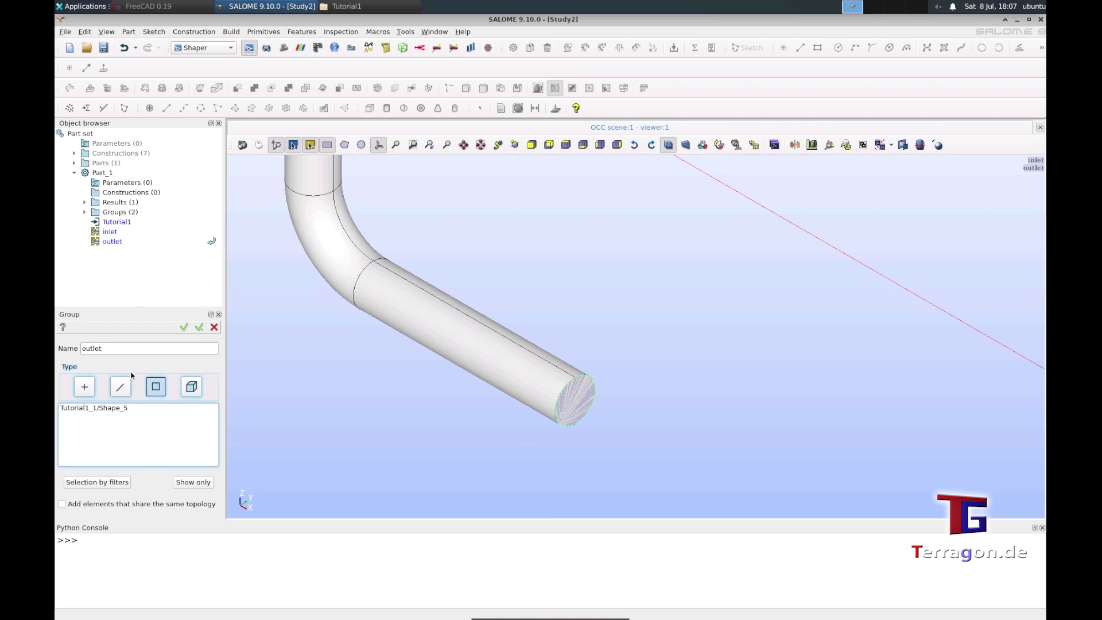
pyautogui.scroll(-2, 586, 395)
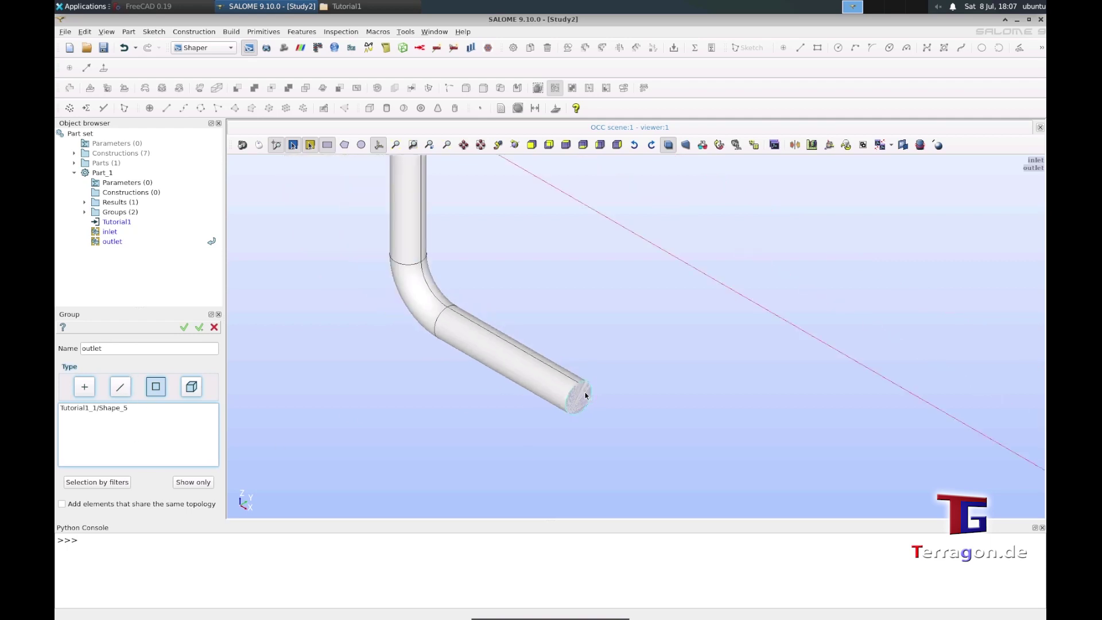
pyautogui.scroll(6, 580, 399)
pyautogui.scroll(-6, 576, 402)
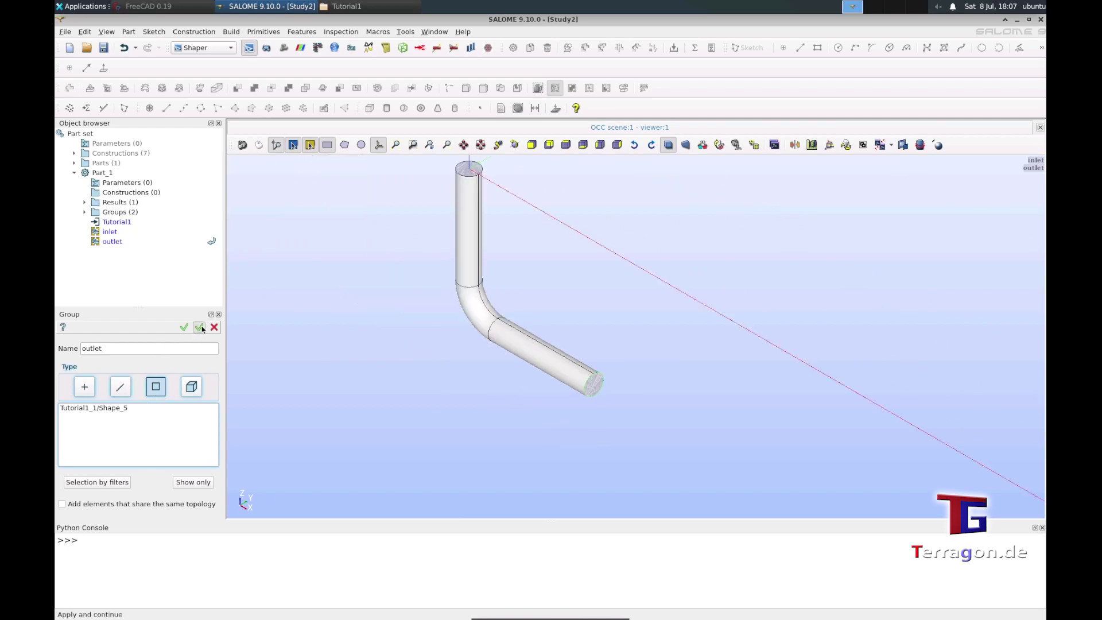
pyautogui.click(199, 327)
# Name the new face group walls and add all faces of the whole pipe to it with a window selection.
pyautogui.doubleClick(121, 352)
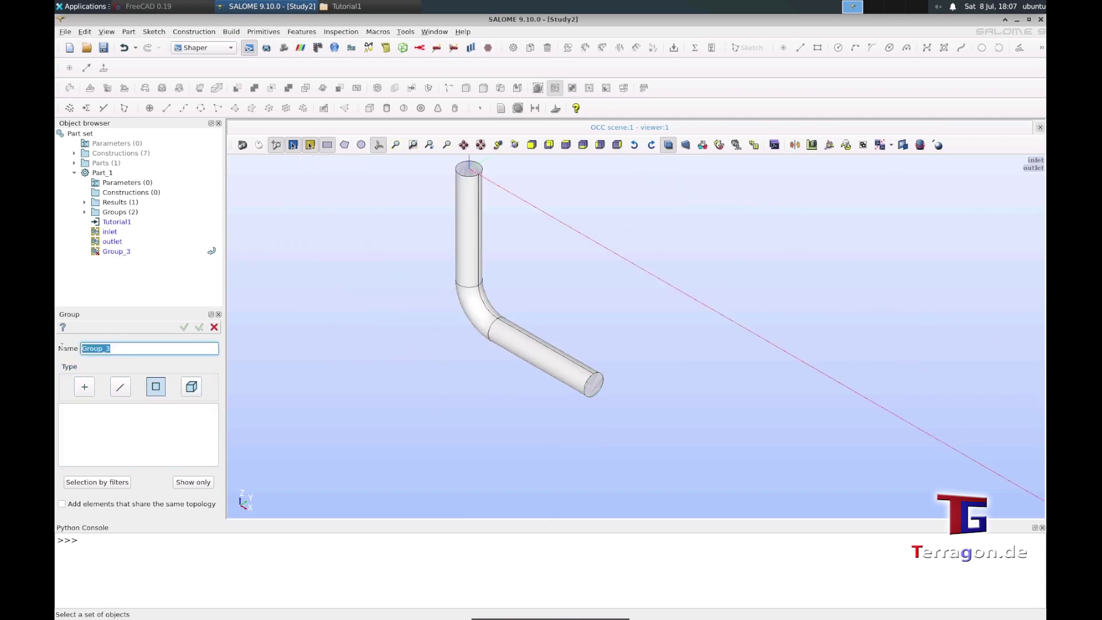
pyautogui.write('walls')
pyautogui.click(164, 389)
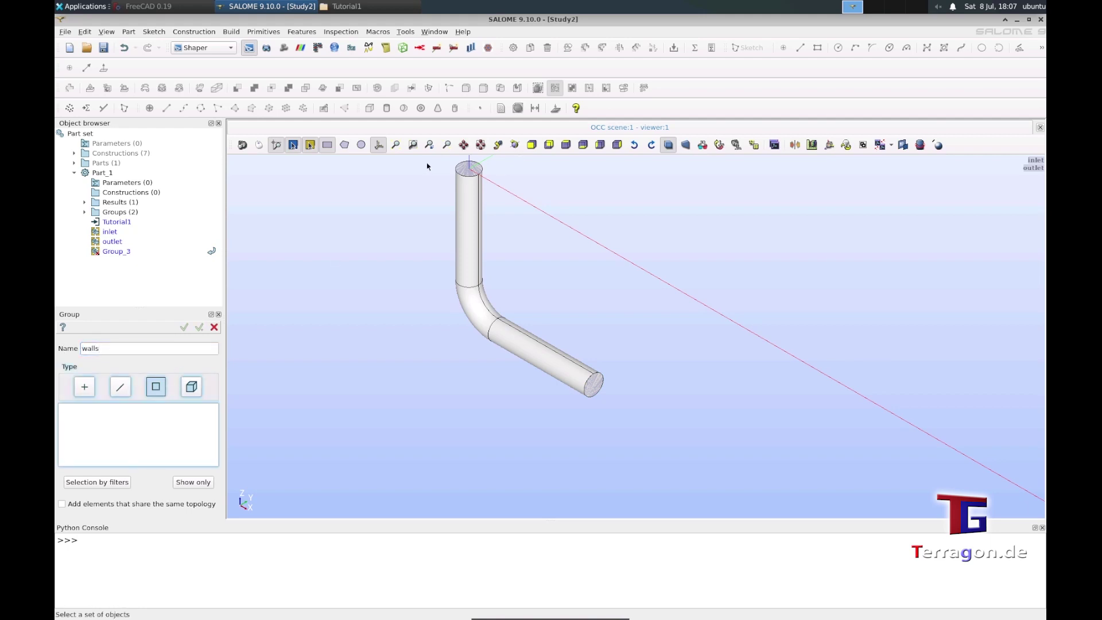
pyautogui.moveTo(443, 161); pyautogui.dragTo(624, 411)
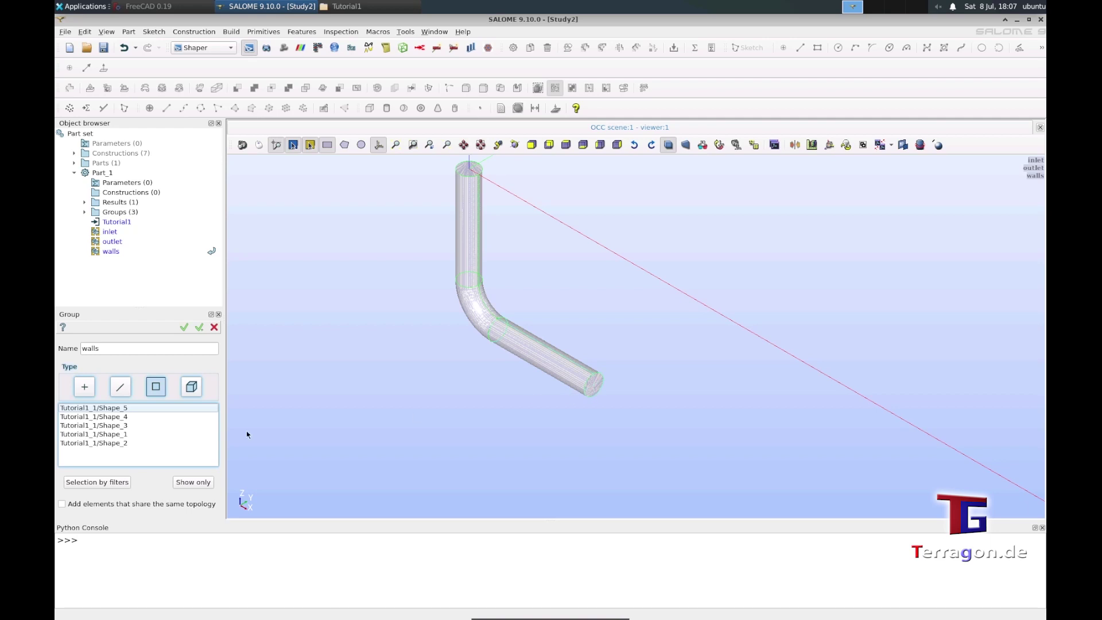
# Remove Shape_5 and Shape_4 from the walls group's face list and finish the group.
pyautogui.rightClick(125, 408)
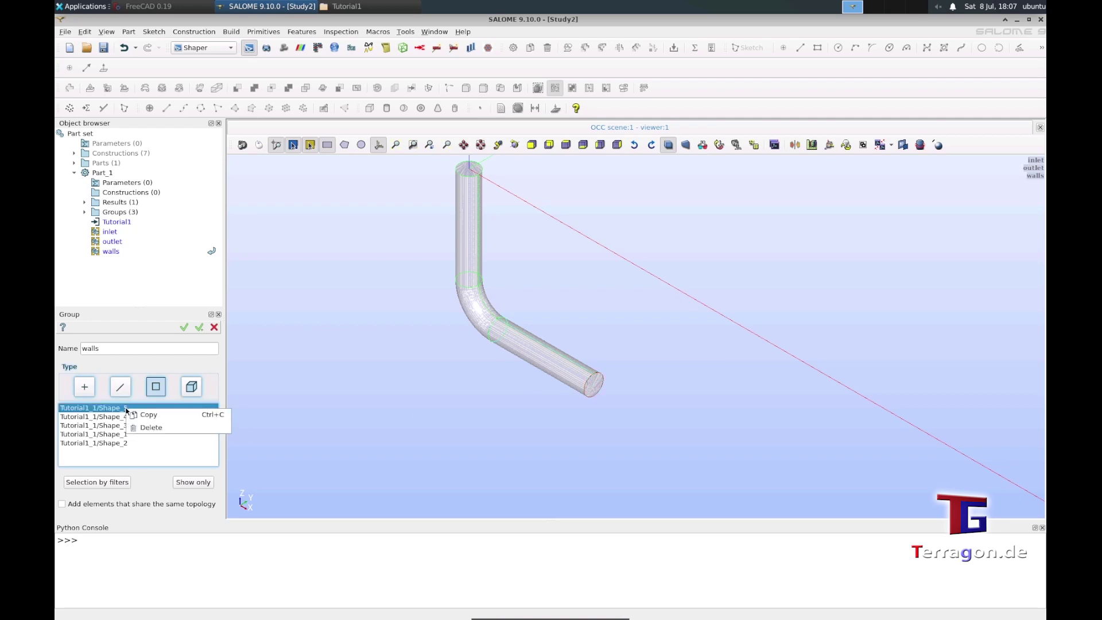
pyautogui.click(152, 428)
pyautogui.rightClick(129, 409)
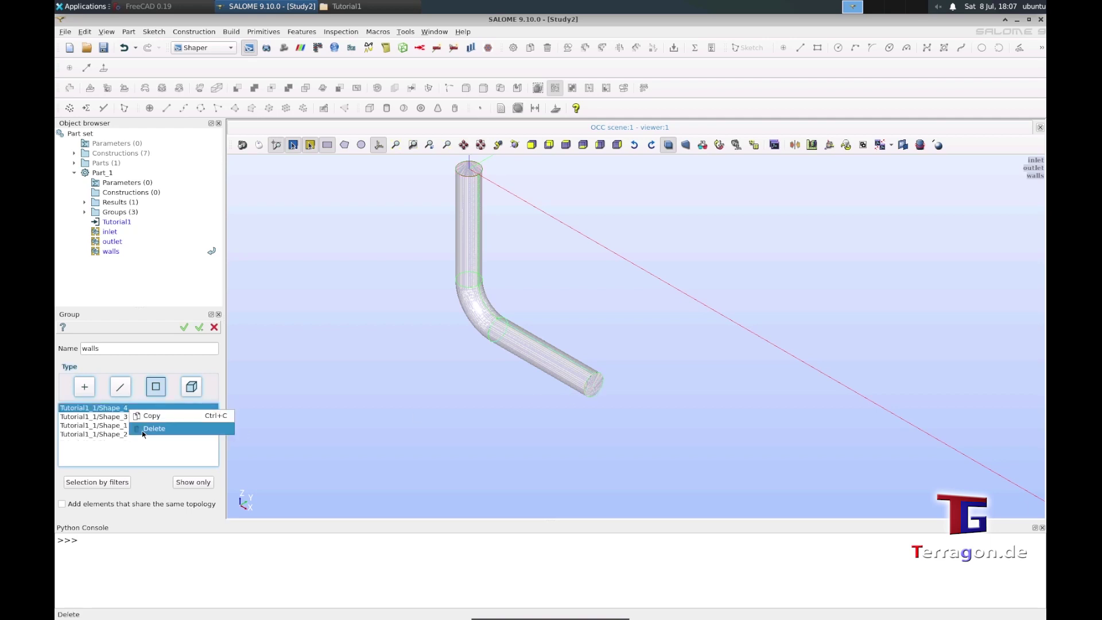
pyautogui.click(152, 428)
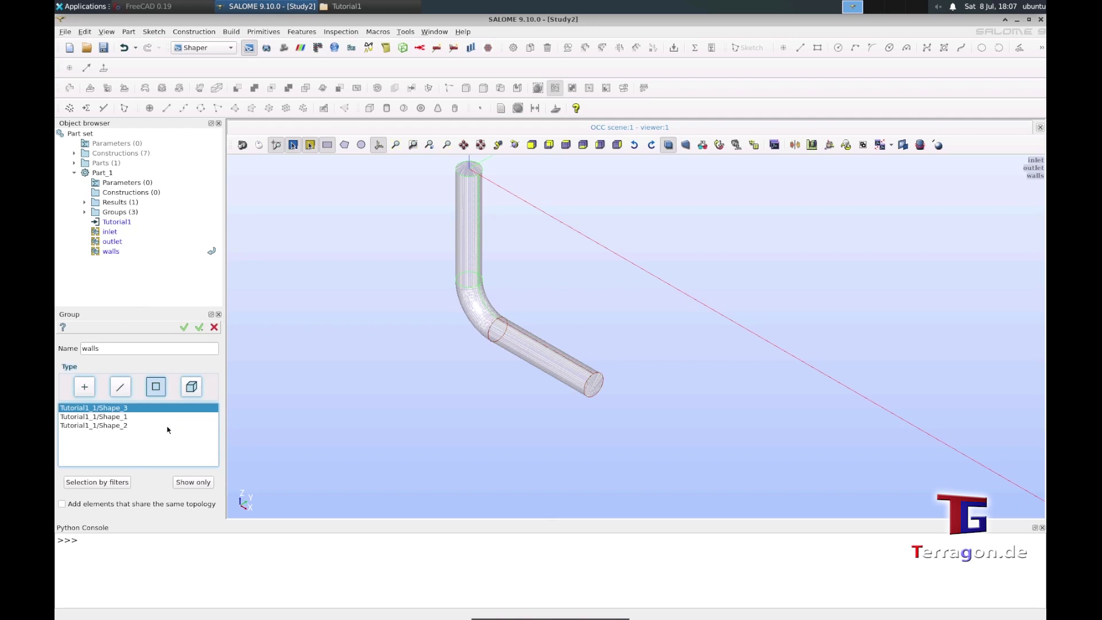
pyautogui.click(185, 327)
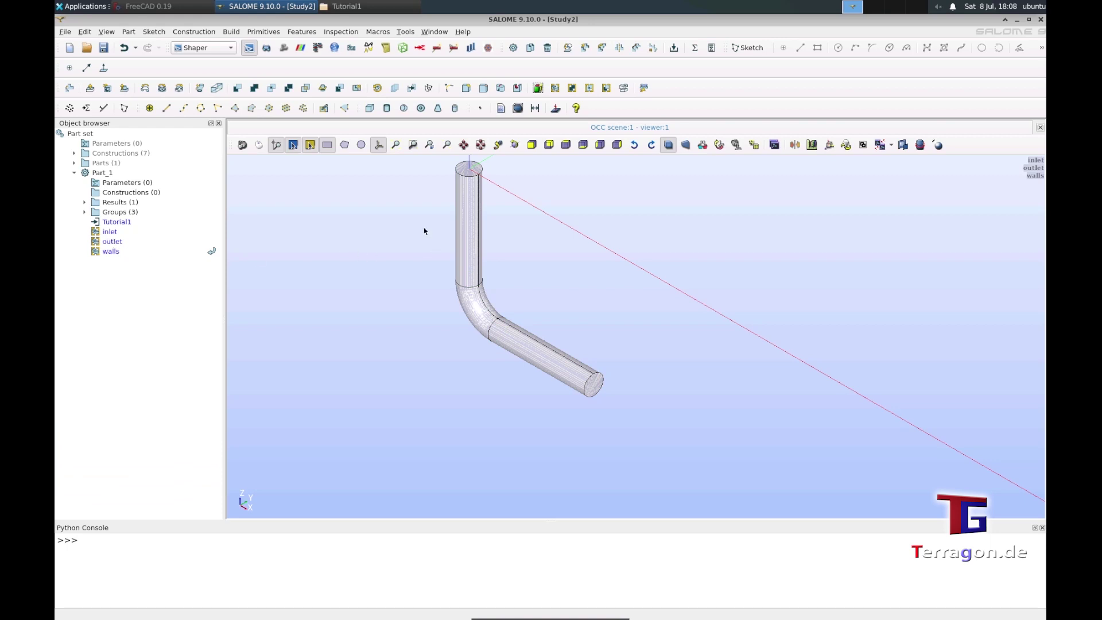
pyautogui.scroll(-2, 568, 322)
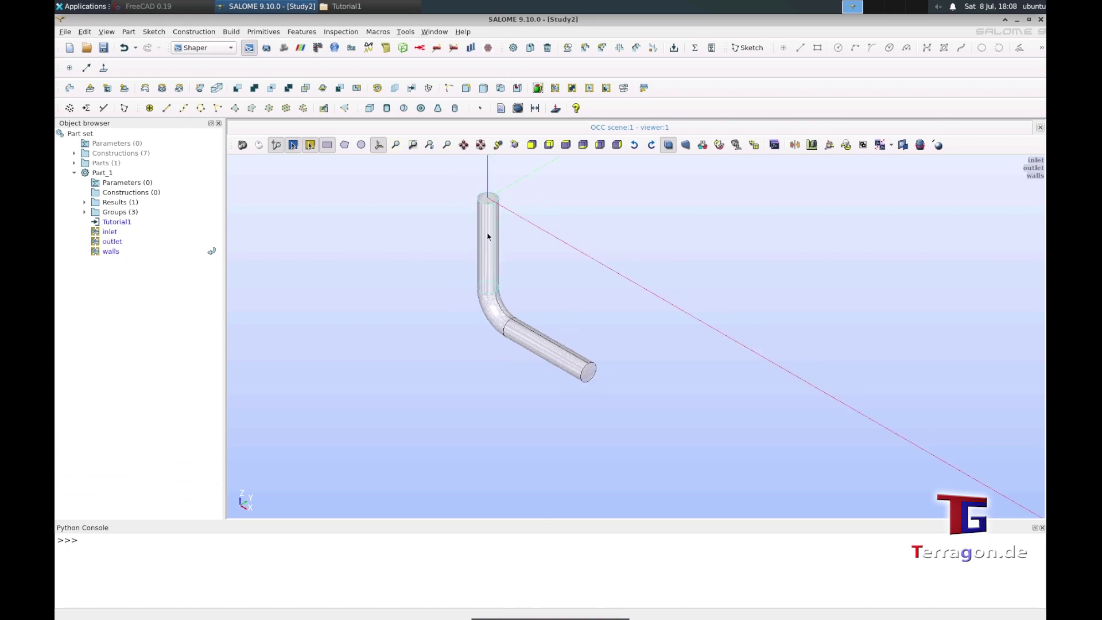
pyautogui.scroll(3, 488, 236)
pyautogui.scroll(-1, 447, 249)
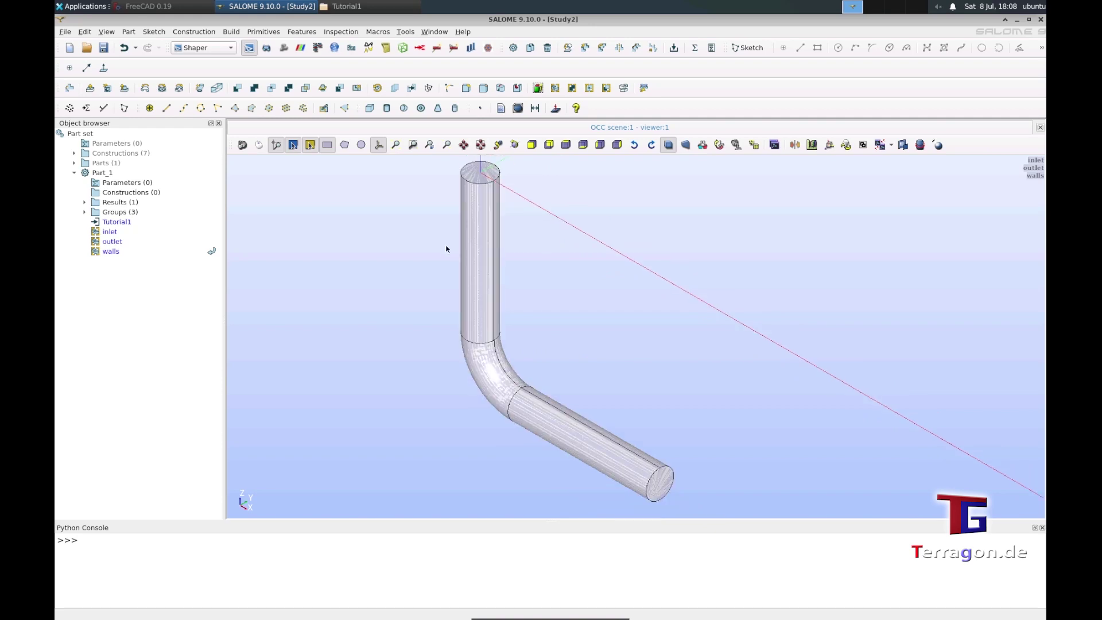
pyautogui.scroll(-1, 446, 249)
pyautogui.scroll(1, 424, 238)
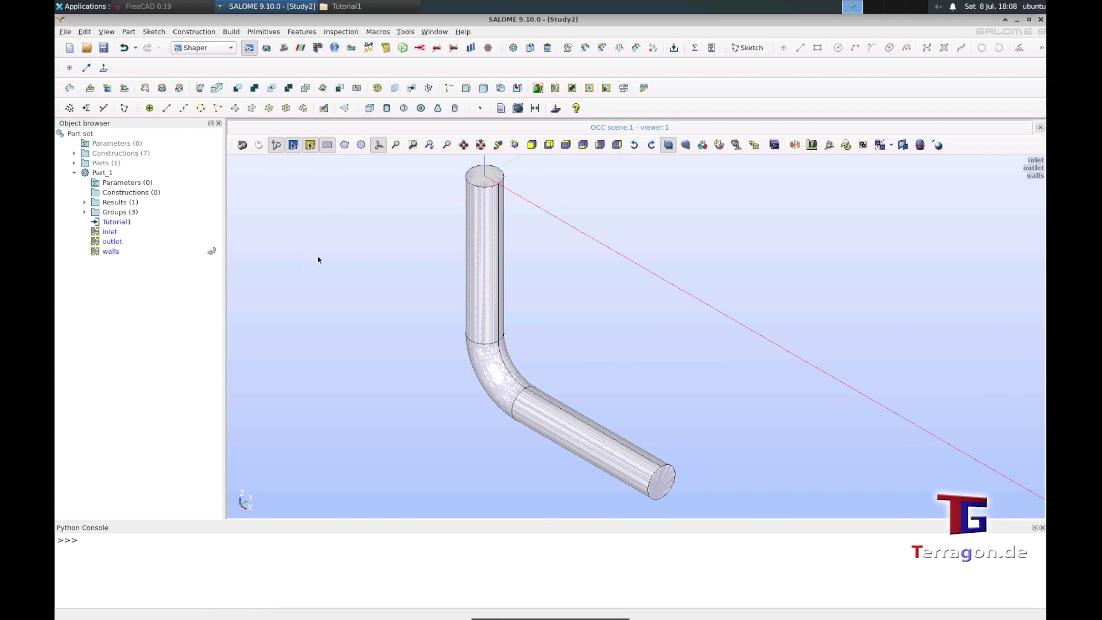
# Switch to the Mesh module and expand ShaperResults down to the groups of Tutorial1_1.
pyautogui.click(205, 48)
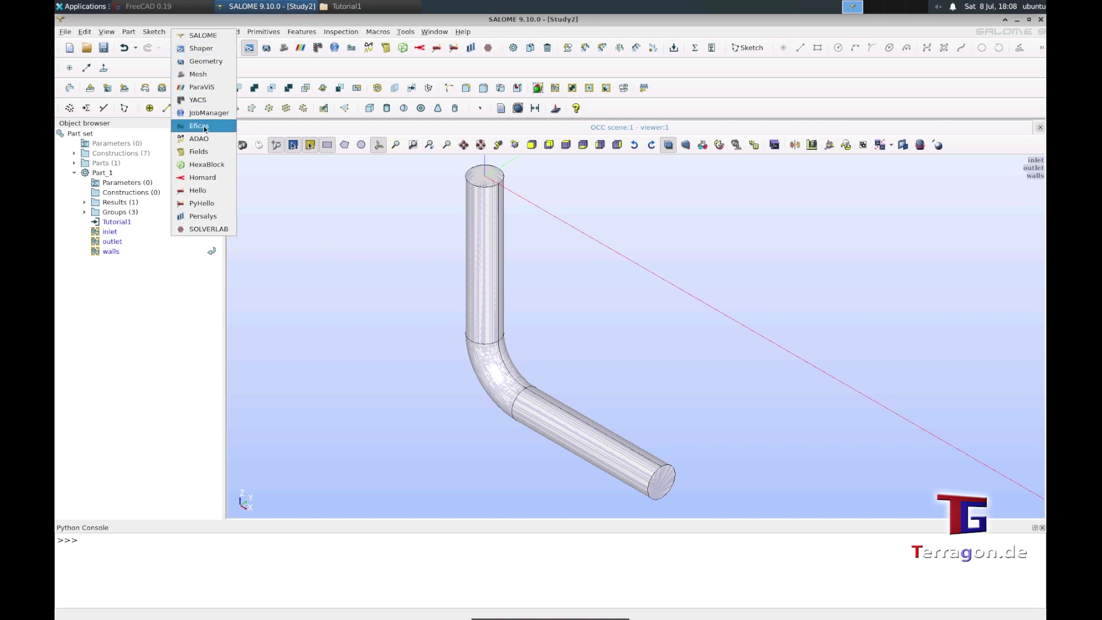
pyautogui.click(199, 76)
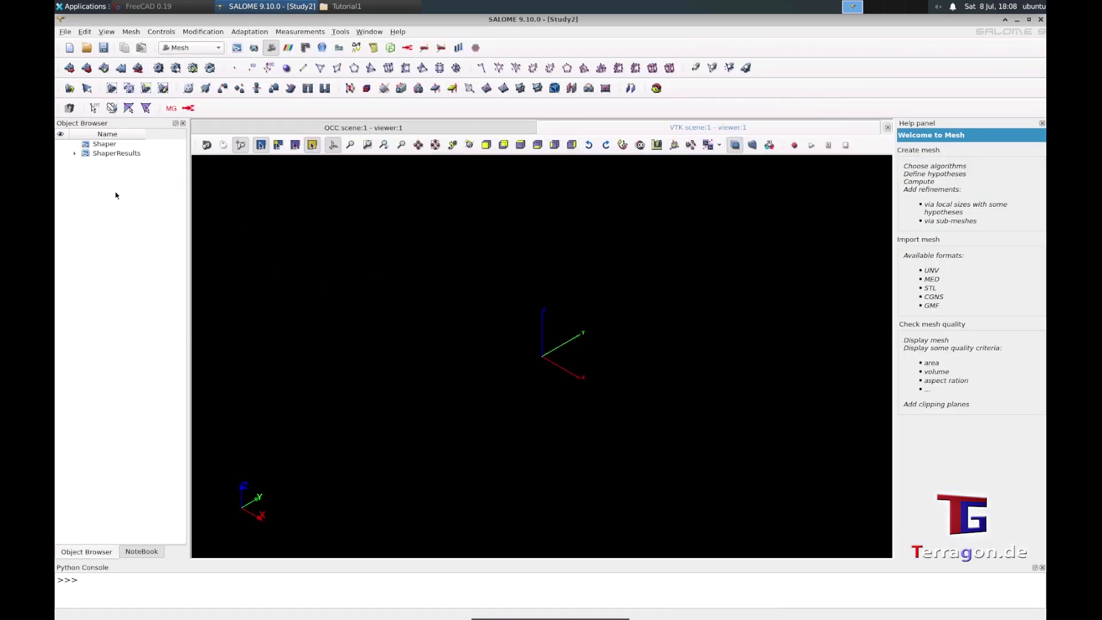
pyautogui.click(74, 154)
pyautogui.click(86, 162)
pyautogui.click(121, 171)
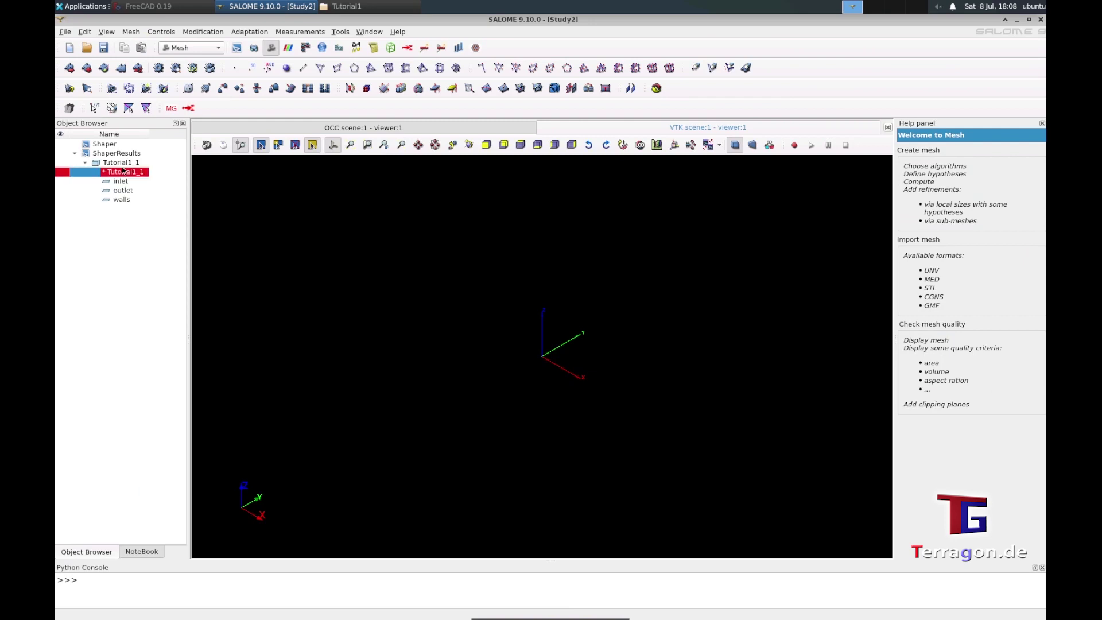
pyautogui.click(119, 163)
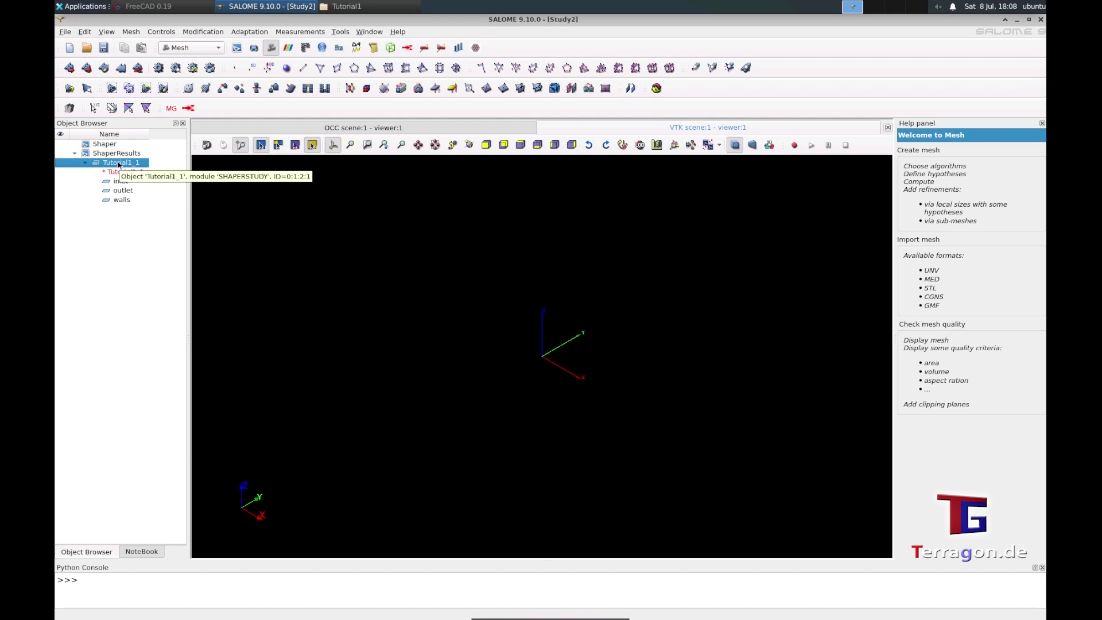
pyautogui.rightClick(120, 164)
pyautogui.press('Escape')
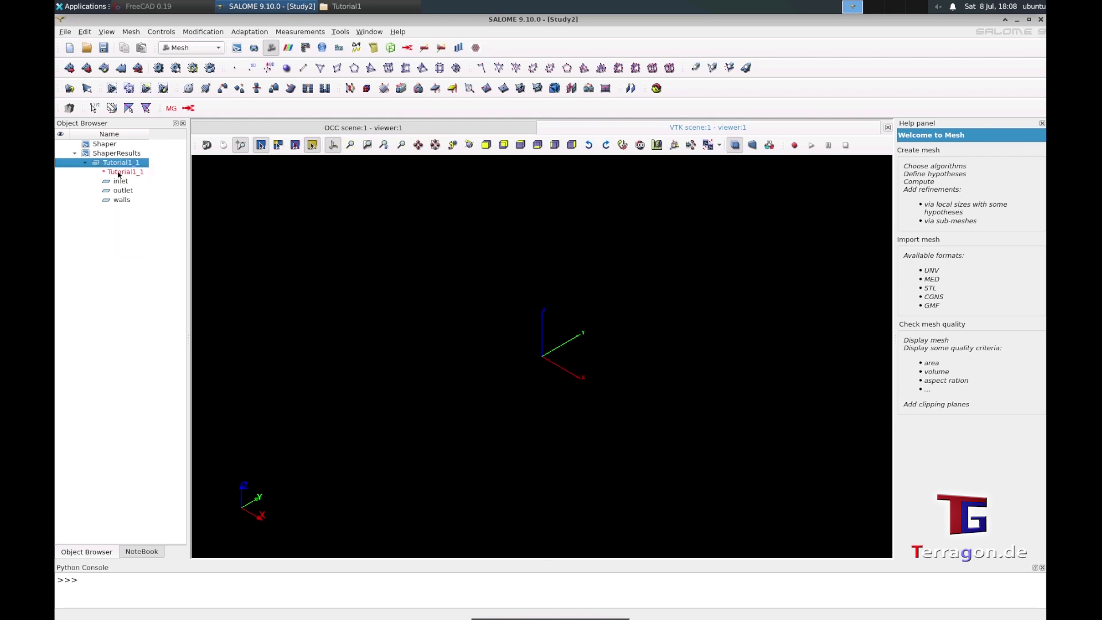
pyautogui.click(121, 172)
pyautogui.rightClick(121, 173)
pyautogui.press('Escape')
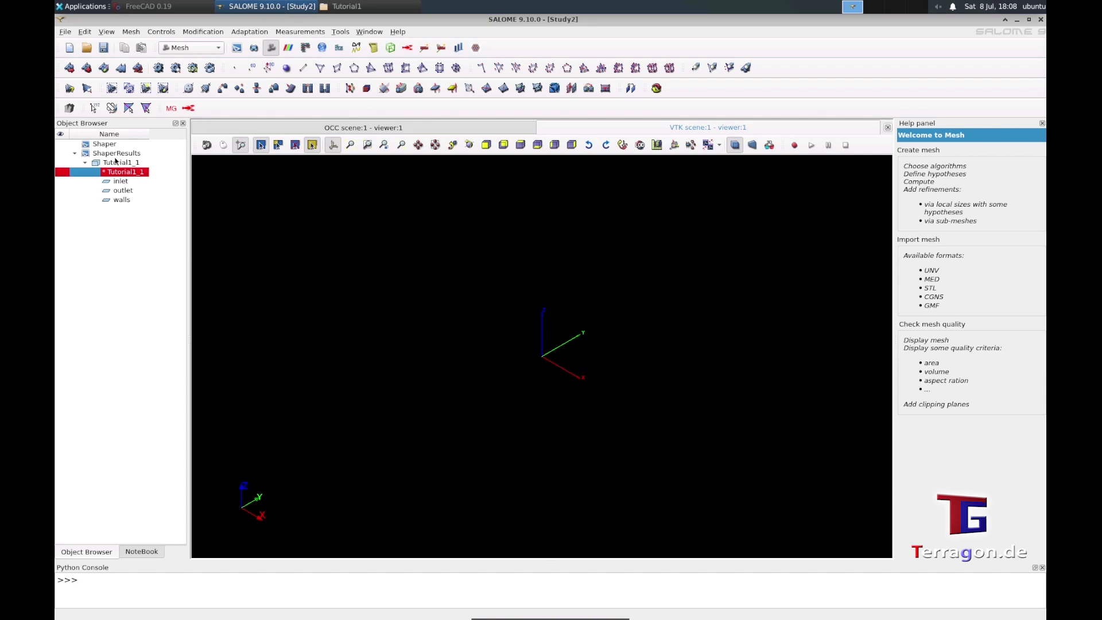
pyautogui.click(113, 157)
pyautogui.click(85, 164)
# Start a new mesh on the Tutorial1_1 geometry and choose NETGEN 3D as its 3D algorithm.
pyautogui.click(95, 163)
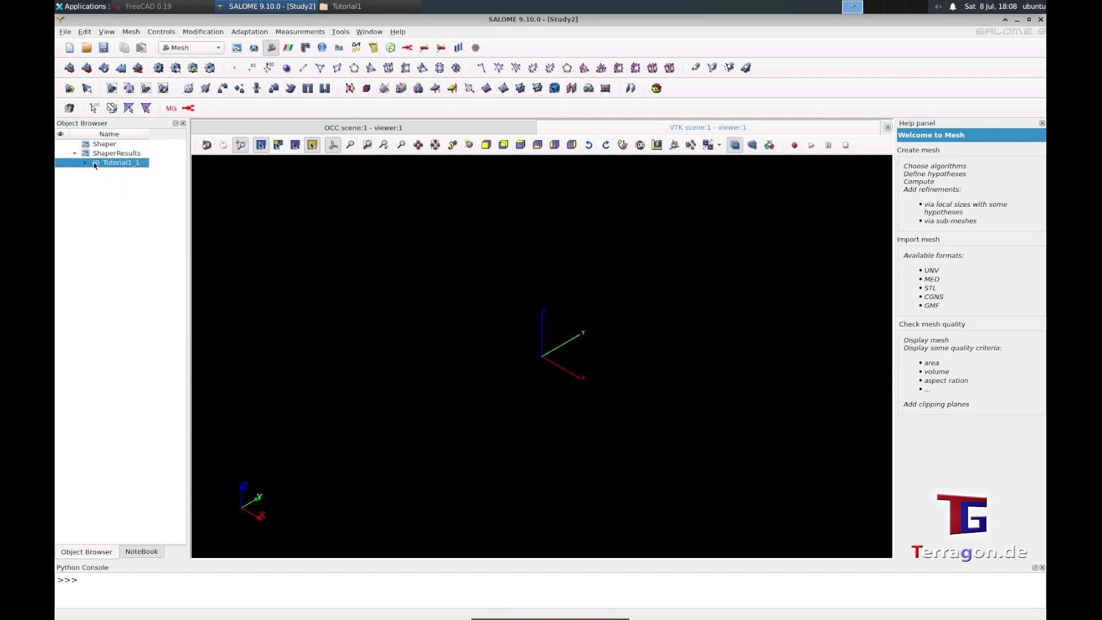
pyautogui.click(86, 163)
pyautogui.click(69, 69)
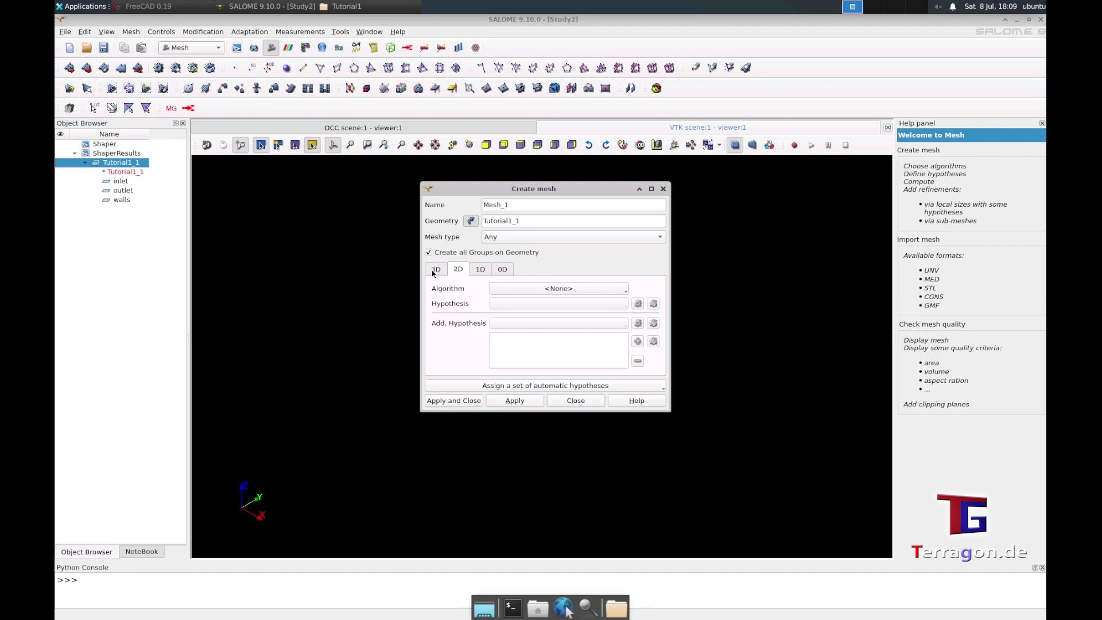
pyautogui.click(533, 289)
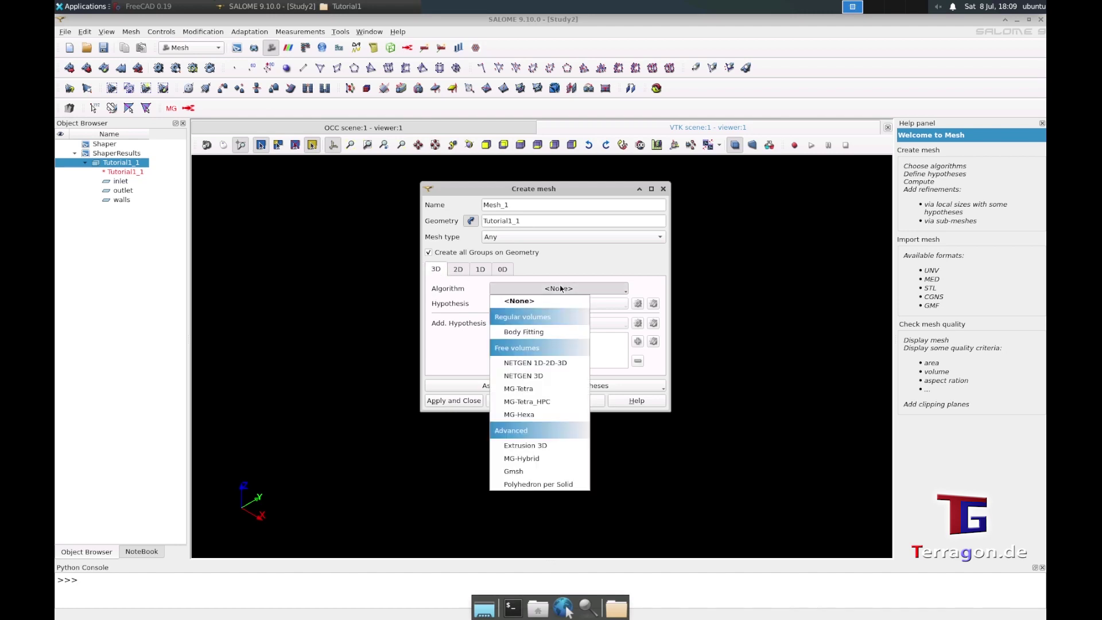
pyautogui.click(538, 378)
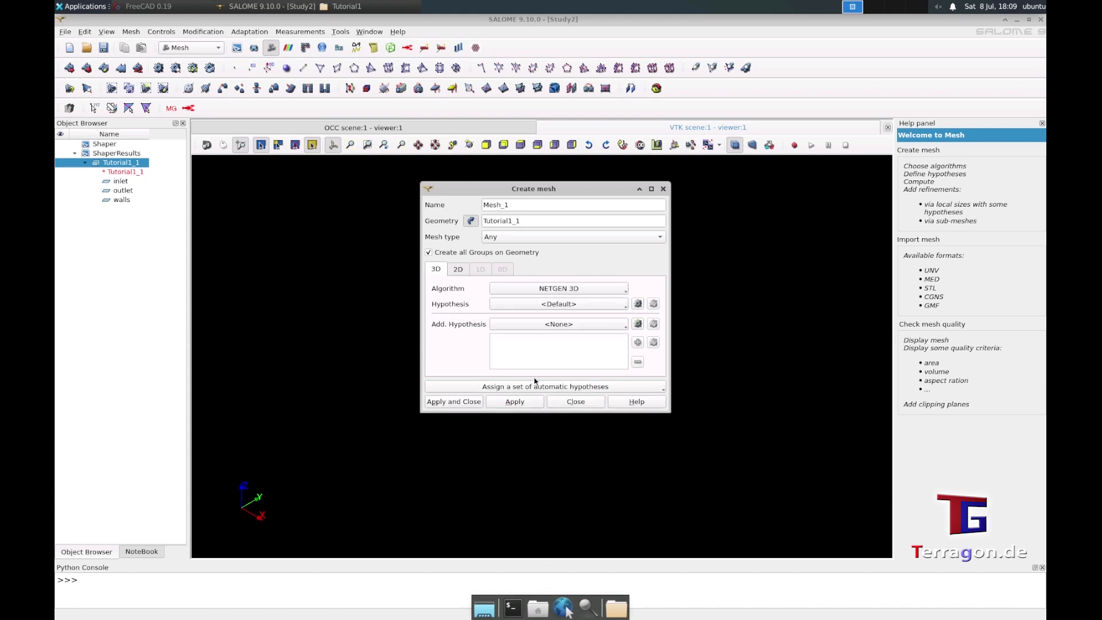
# Add a NETGEN 3D Parameters hypothesis with a custom maximum size and a minimum size of 0.001.
pyautogui.click(638, 306)
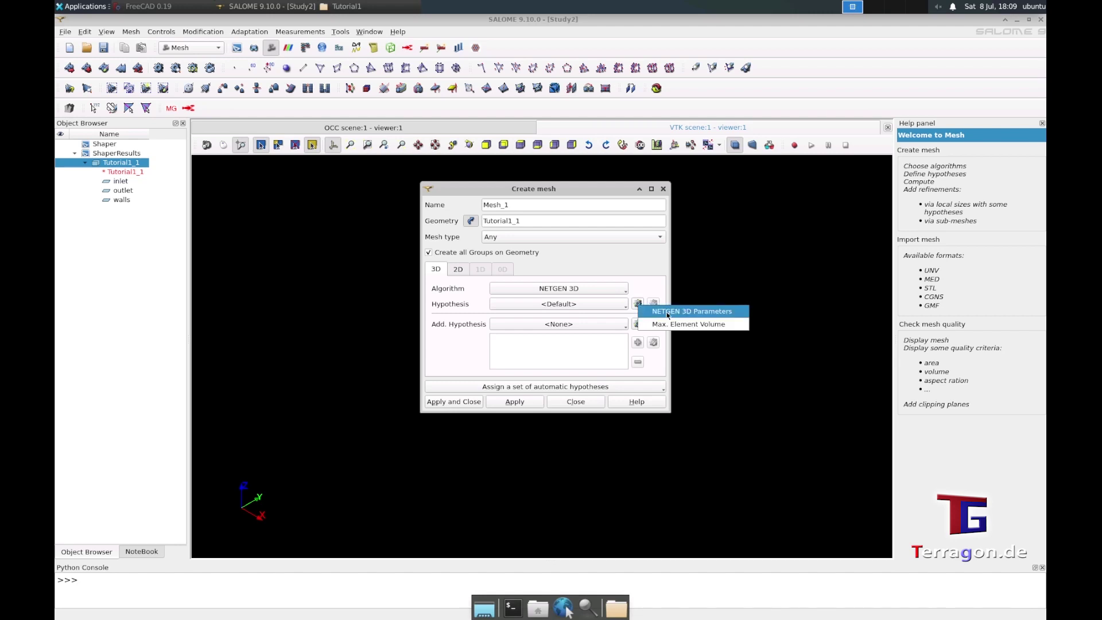
pyautogui.click(637, 306)
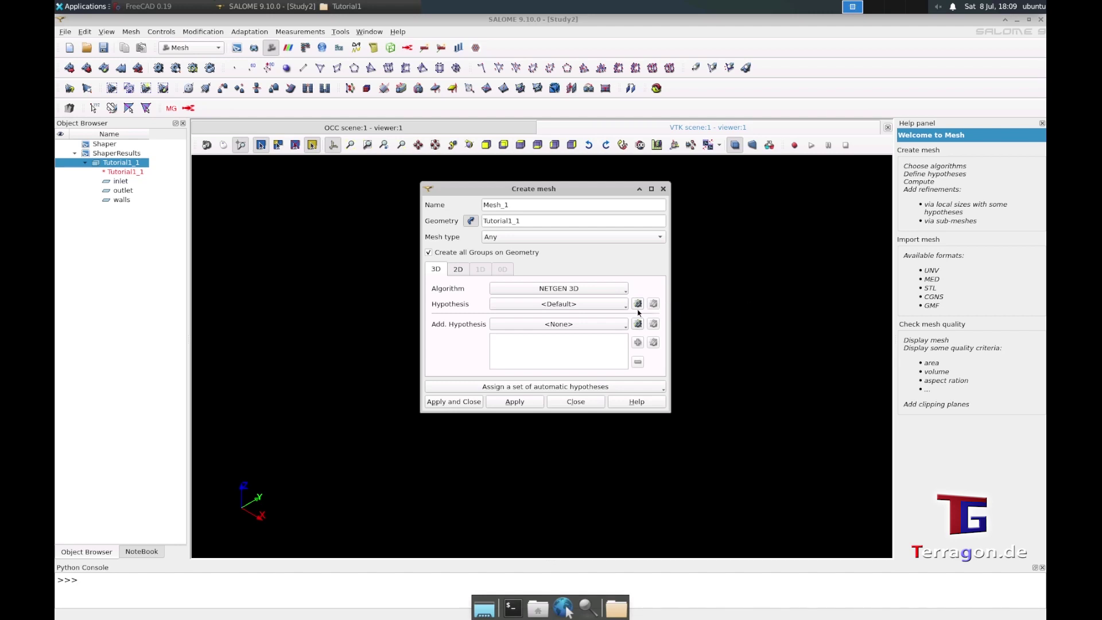
pyautogui.click(639, 306)
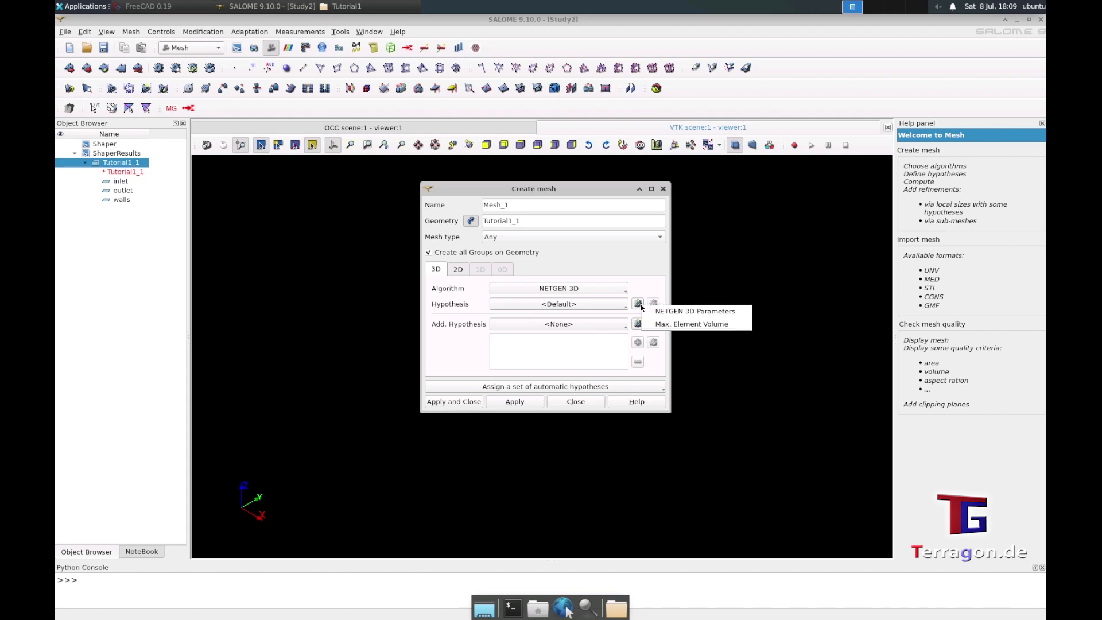
pyautogui.click(680, 311)
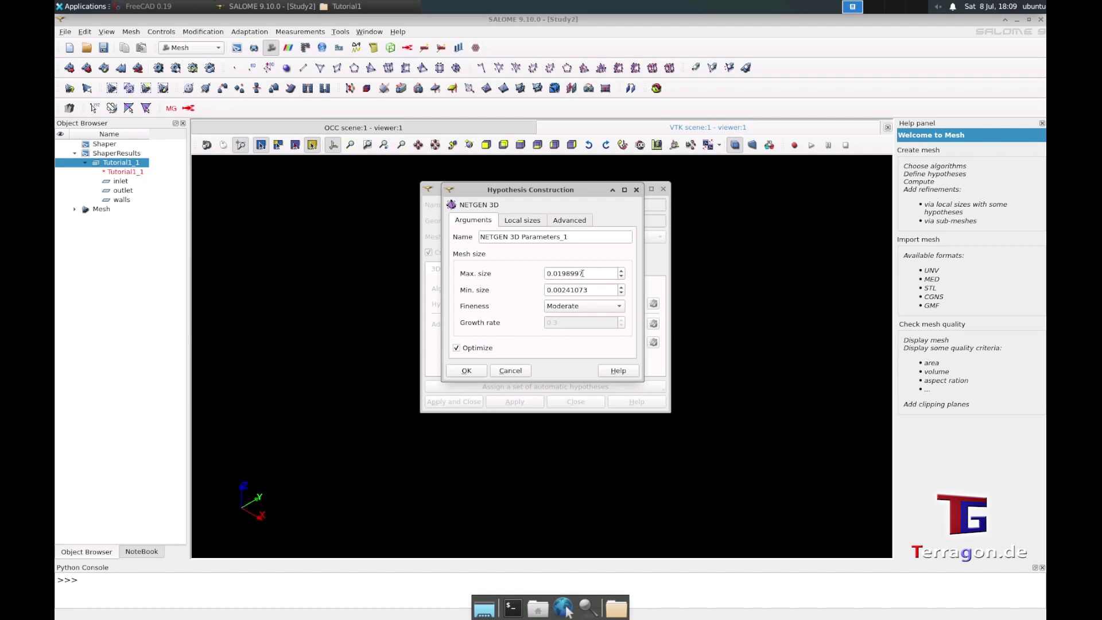
pyautogui.moveTo(592, 273); pyautogui.dragTo(540, 275)
pyautogui.write('0.00')
pyautogui.press('BackSpace')
pyautogui.write('5')
pyautogui.doubleClick(592, 287)
pyautogui.write('0.001')
pyautogui.click(467, 371)
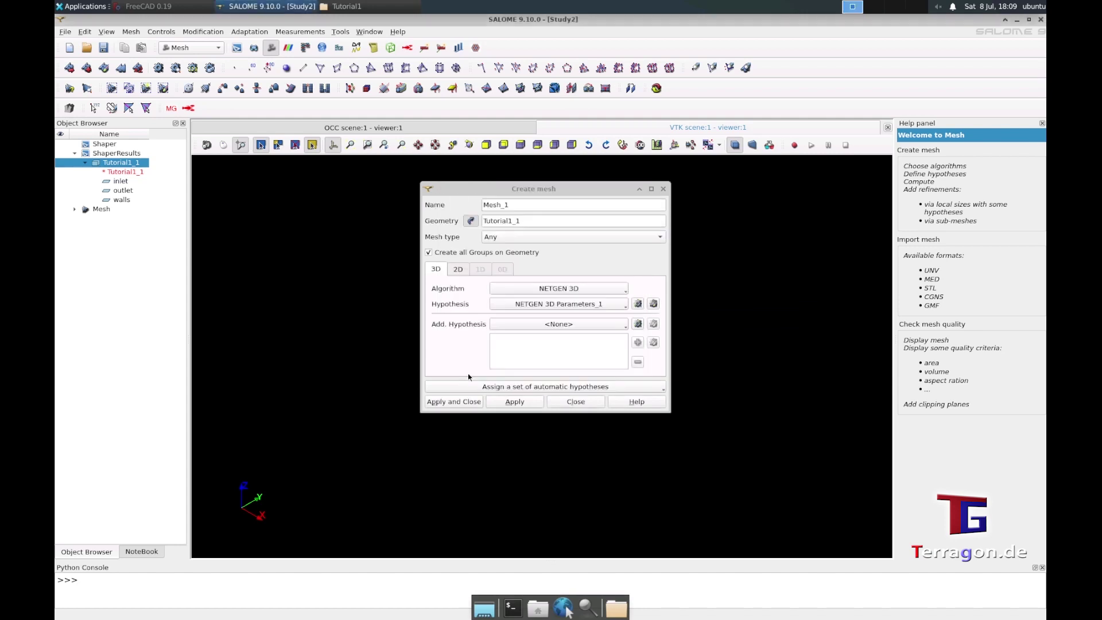
# Choose NETGEN 1D-2D as the mesh's 2D algorithm.
pyautogui.click(459, 270)
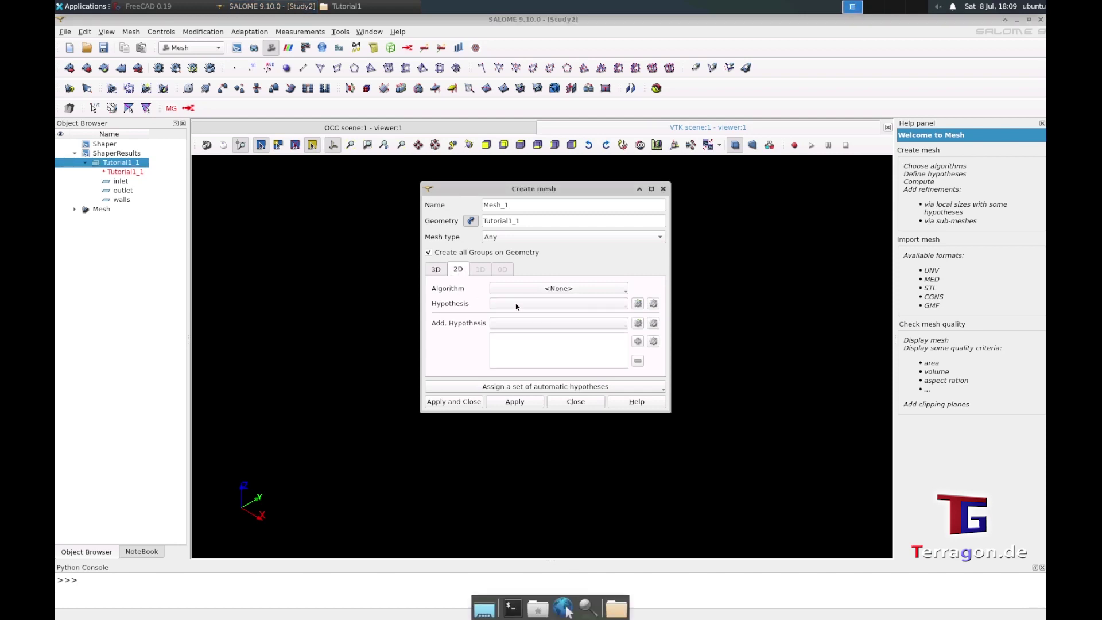
pyautogui.click(568, 290)
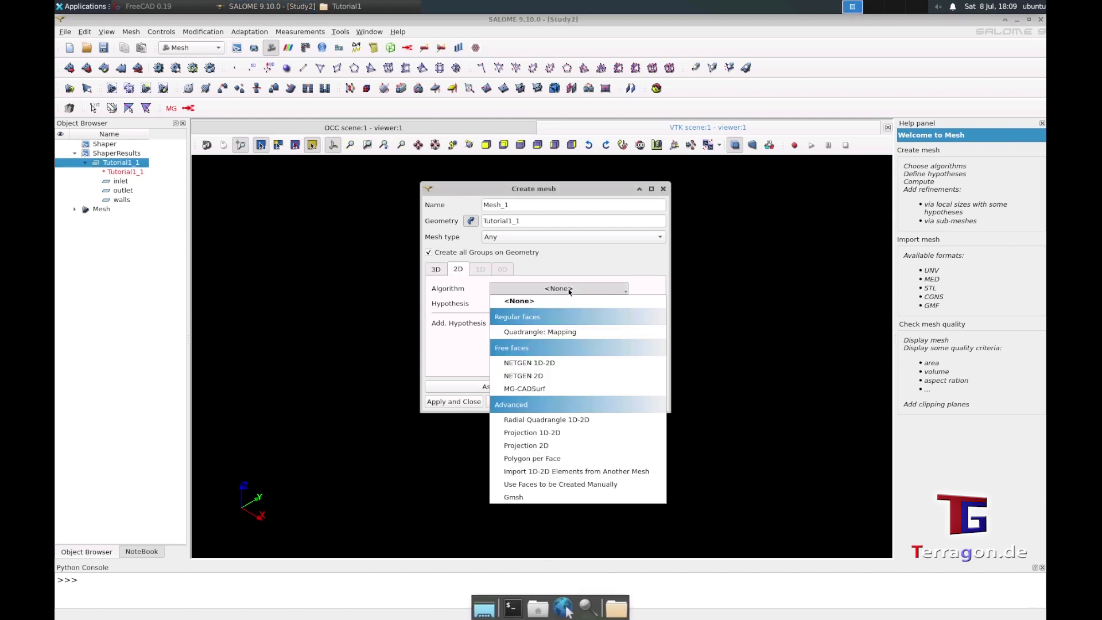
pyautogui.click(552, 363)
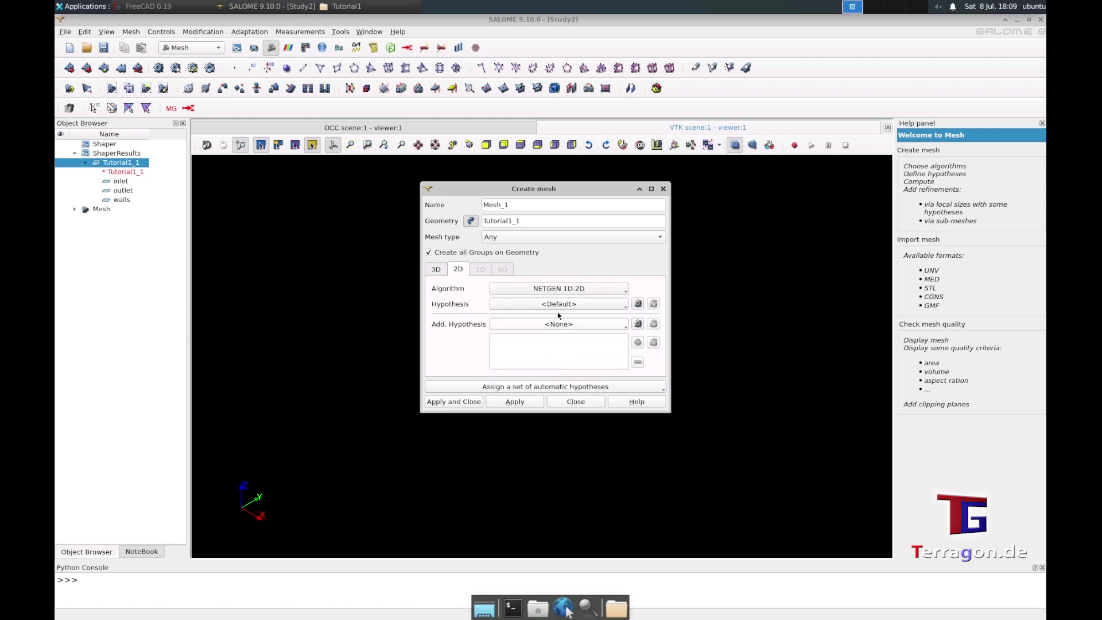
# Add a NETGEN 2D Parameters hypothesis with a maximum size of 0.005 and a custom minimum size.
pyautogui.click(636, 309)
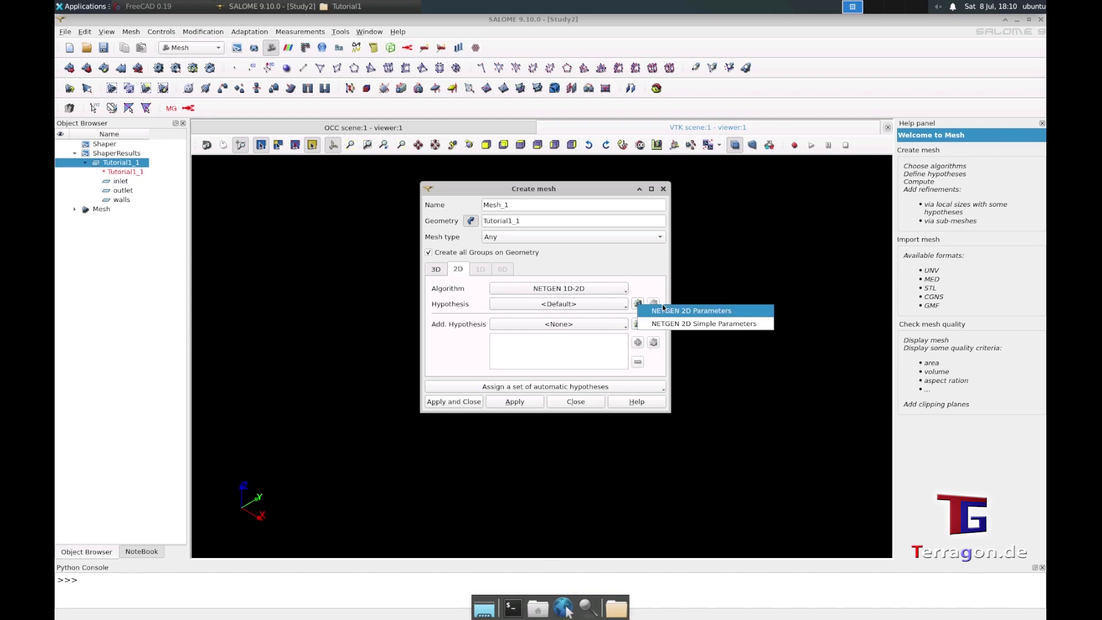
pyautogui.click(638, 313)
pyautogui.moveTo(591, 225); pyautogui.dragTo(495, 225)
pyautogui.write('0.0')
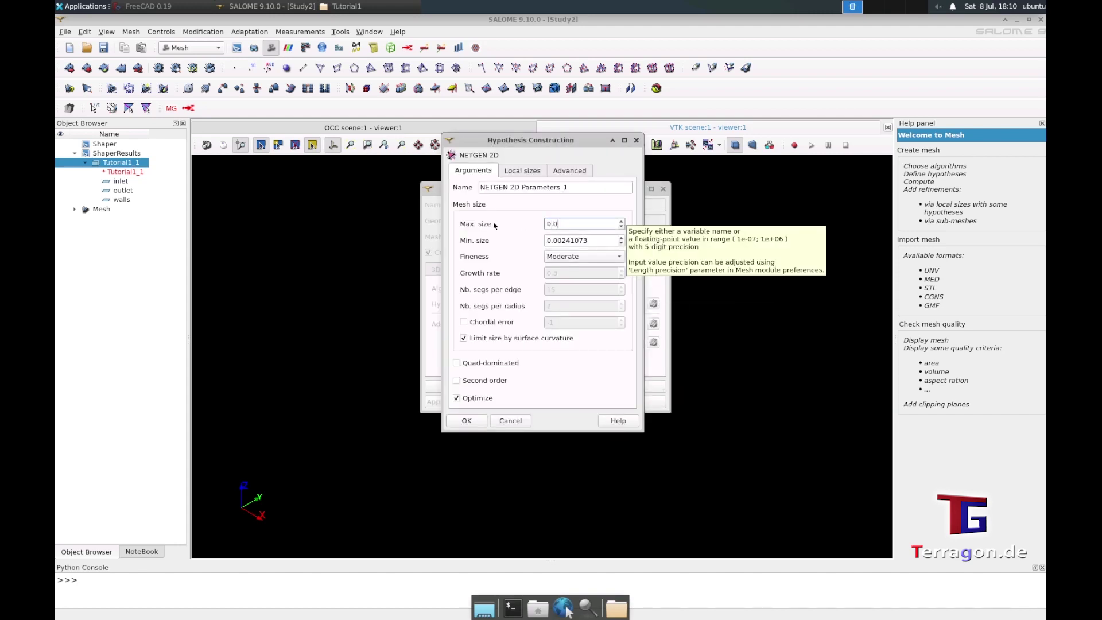
pyautogui.write('05')
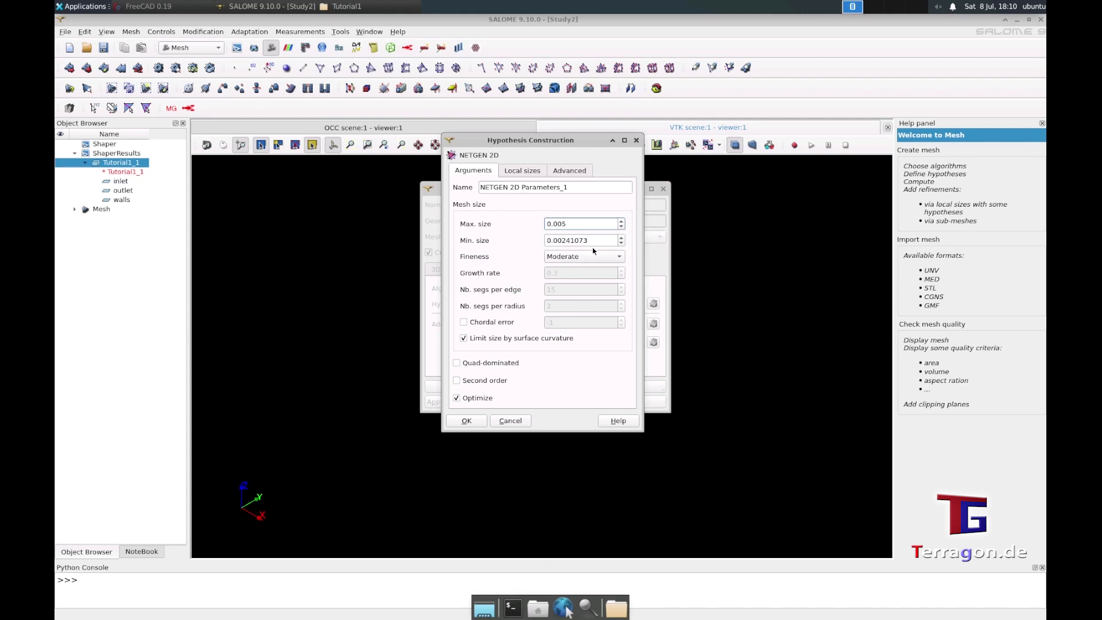
pyautogui.press('Tab')
pyautogui.write('0.00')
pyautogui.click(467, 421)
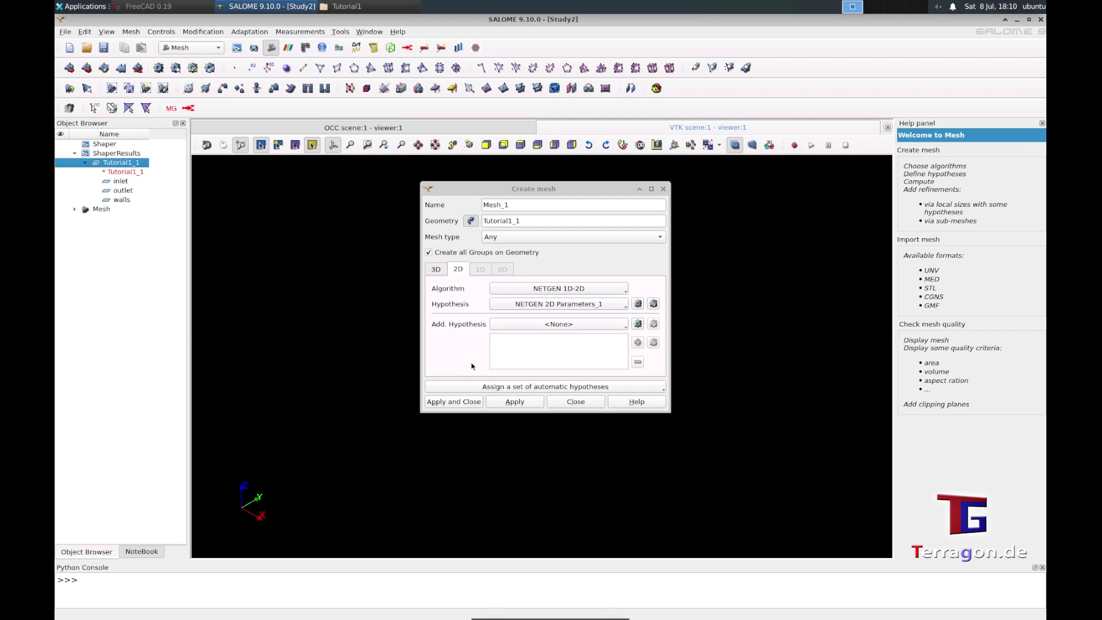
# Create the mesh definition with these settings and check the contents of Mesh_1 in the object tree.
pyautogui.click(457, 402)
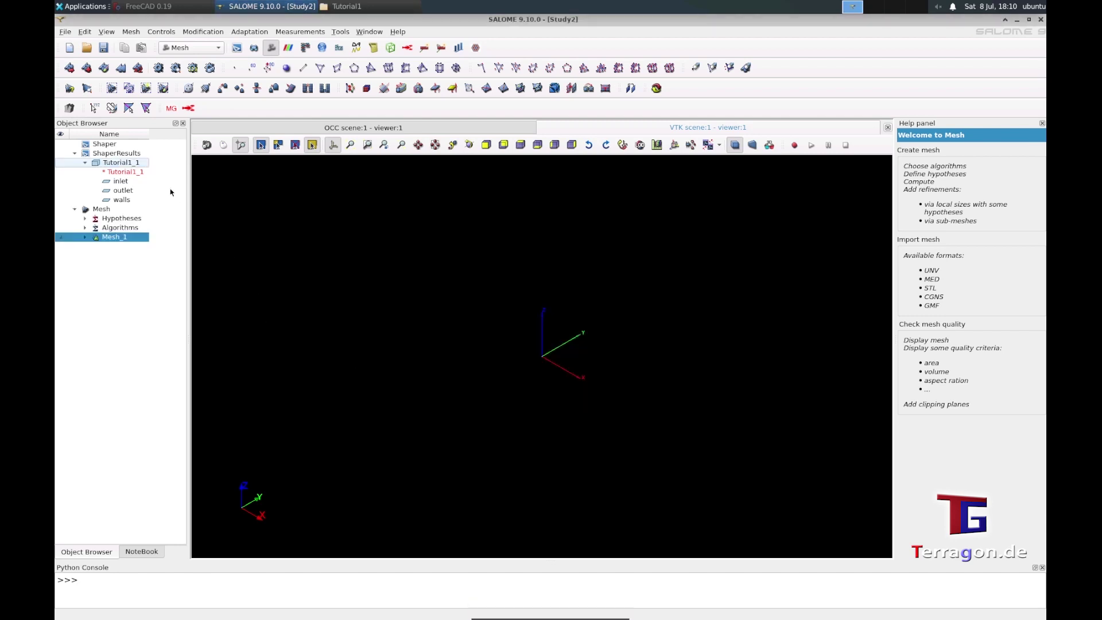
pyautogui.click(85, 238)
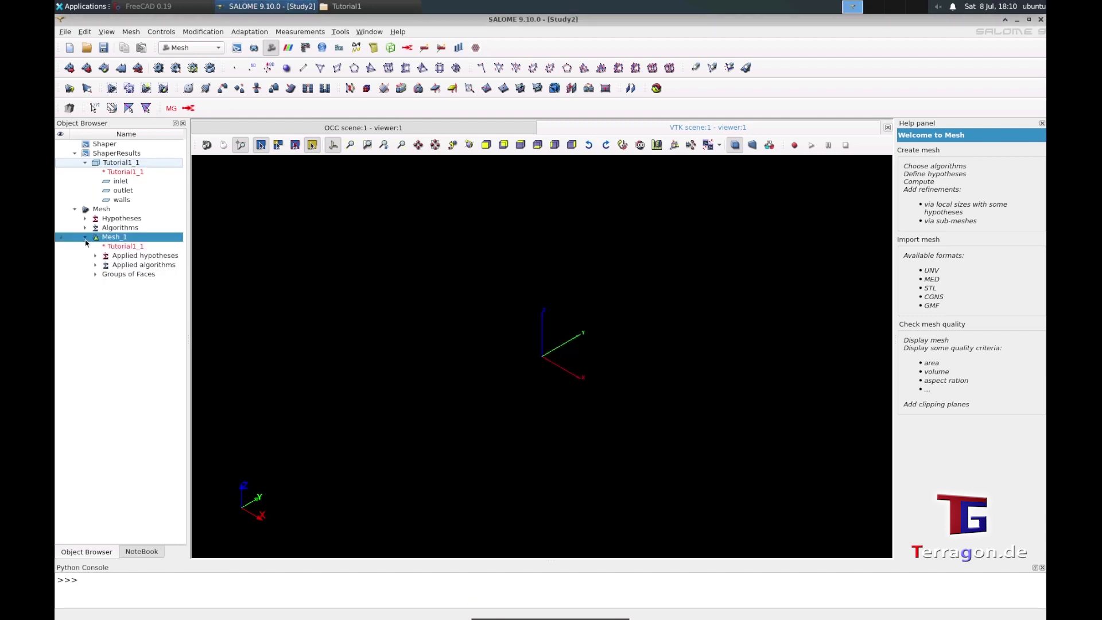
pyautogui.click(85, 237)
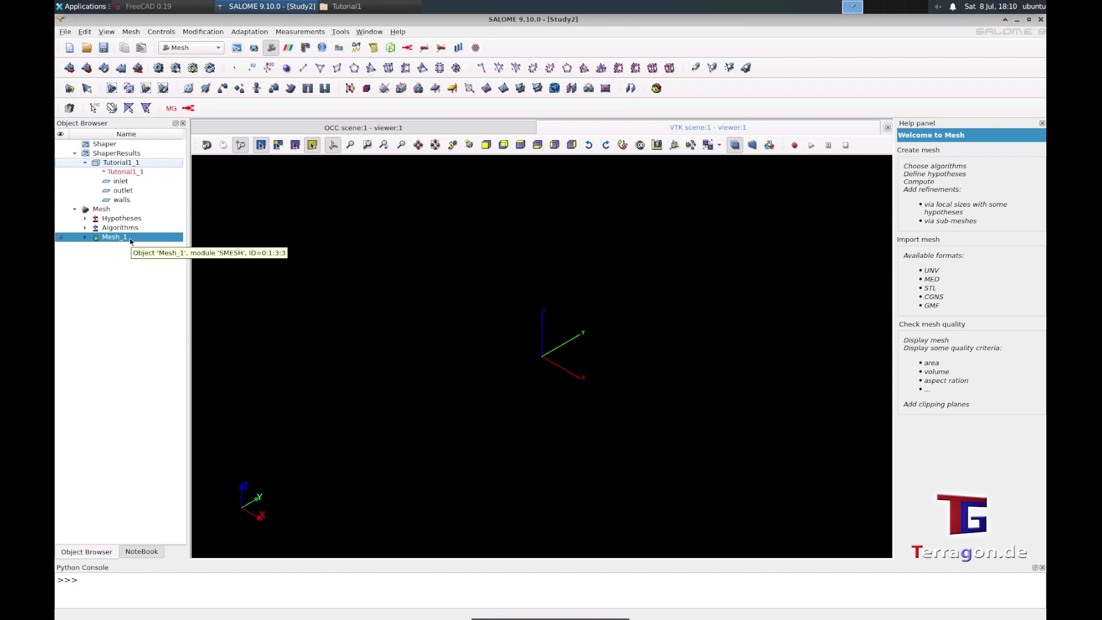
# Compute Mesh_1 and dismiss the computation report.
pyautogui.moveTo(561, 349); pyautogui.dragTo(560, 331)
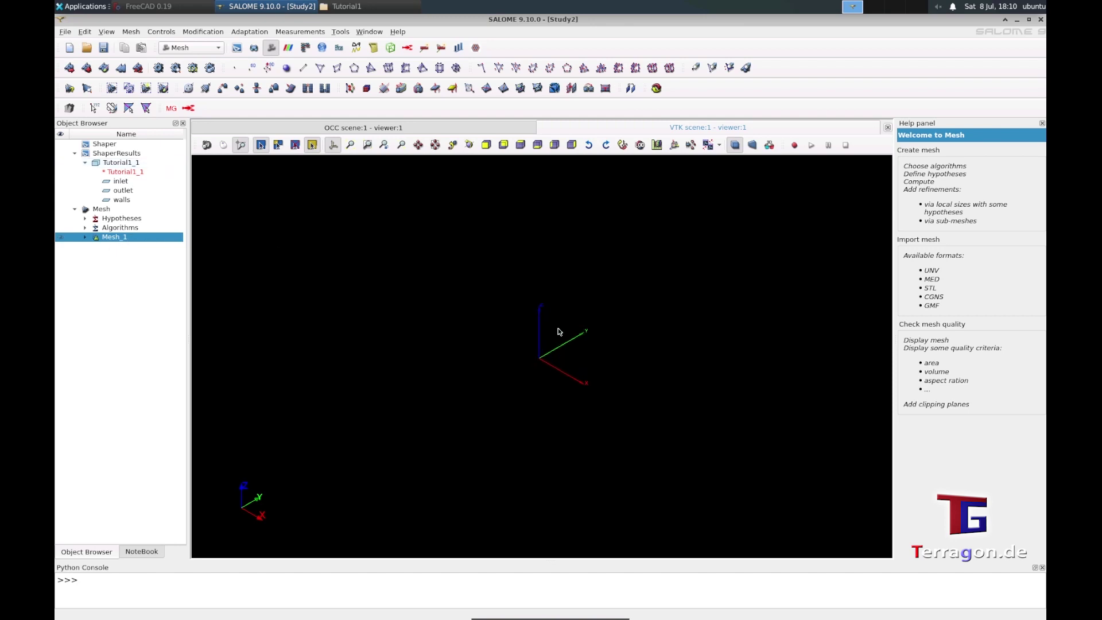
pyautogui.rightClick(107, 239)
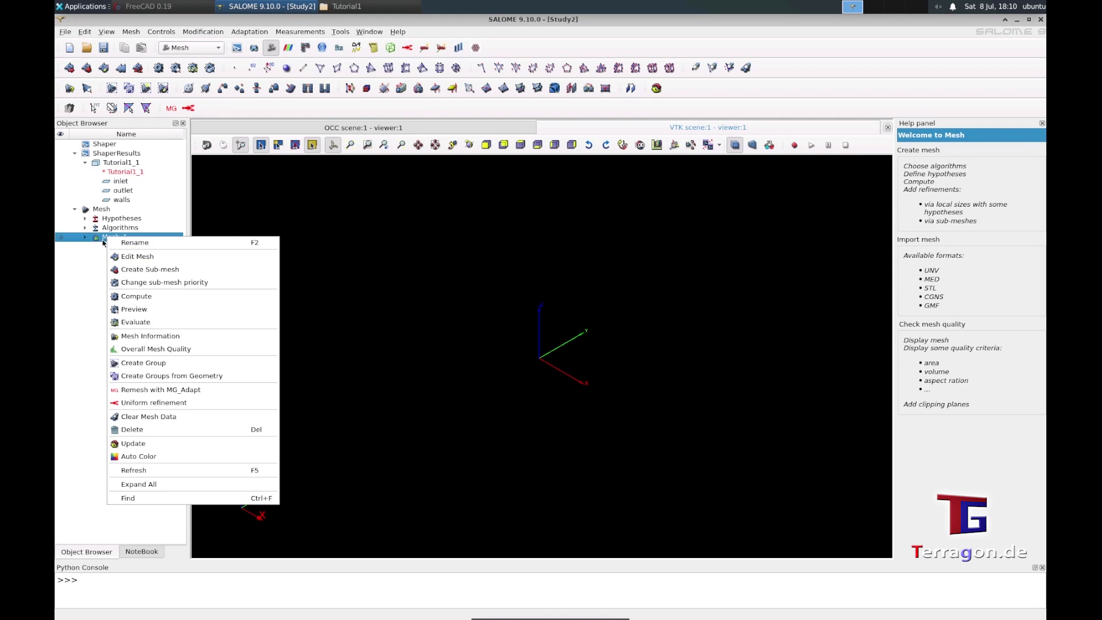
pyautogui.click(148, 299)
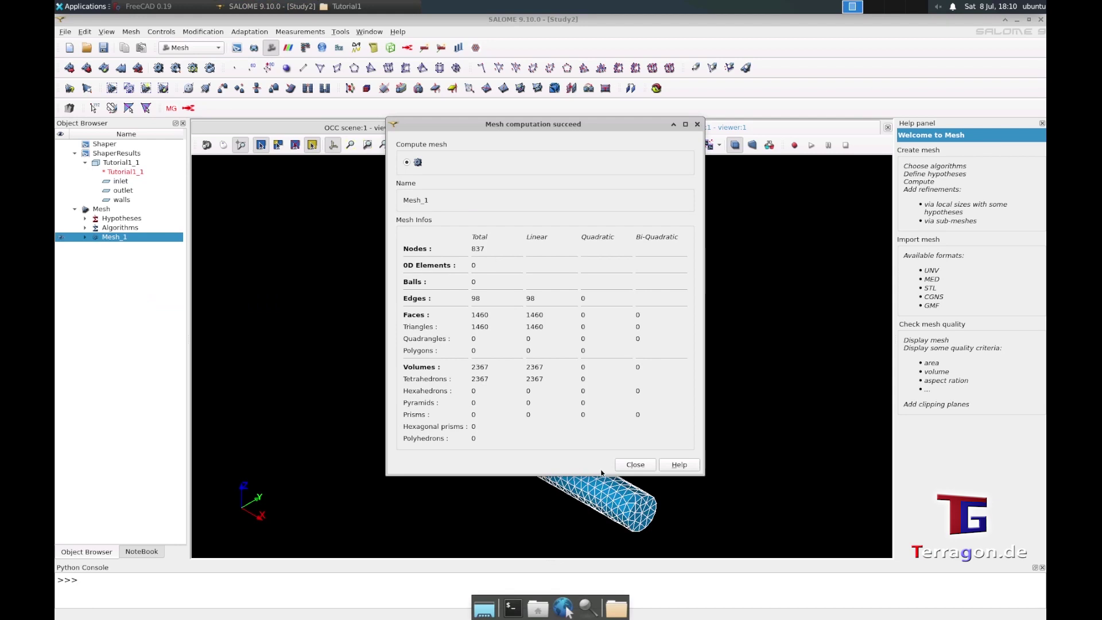
pyautogui.click(636, 464)
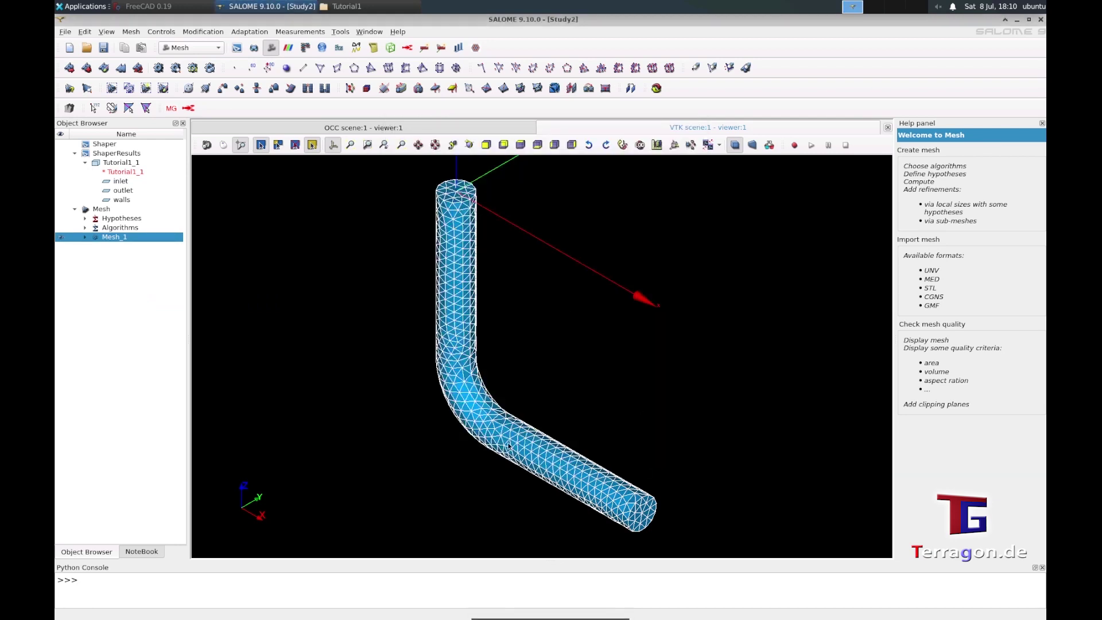
# Examine the computed surface mesh along the pipe, especially around the bend and at the open ends.
pyautogui.scroll(1, 474, 347)
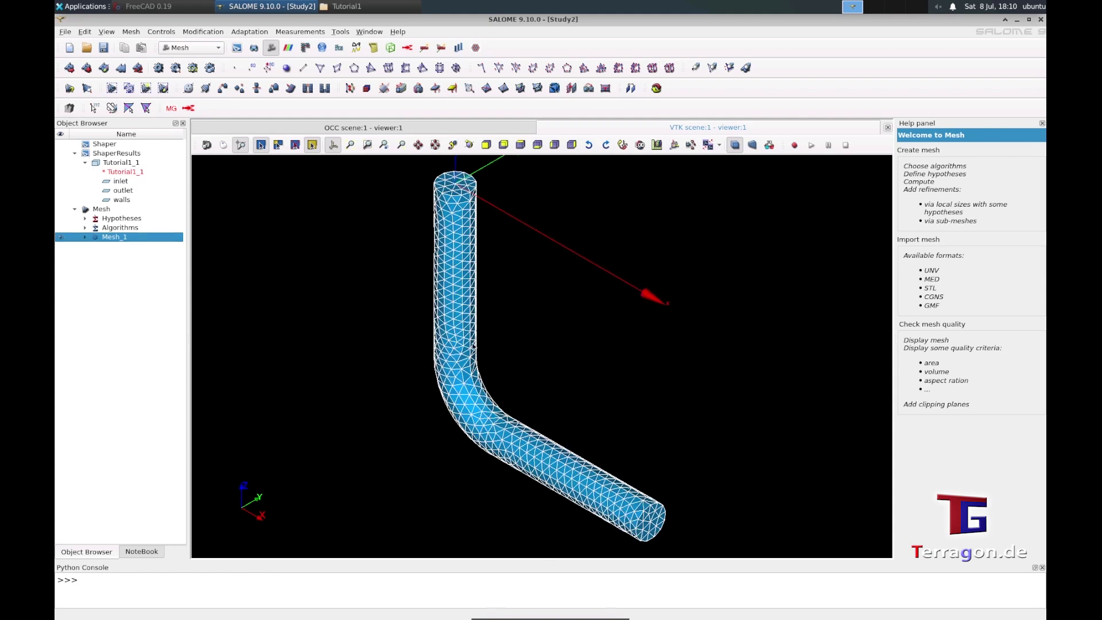
pyautogui.scroll(-1, 474, 347)
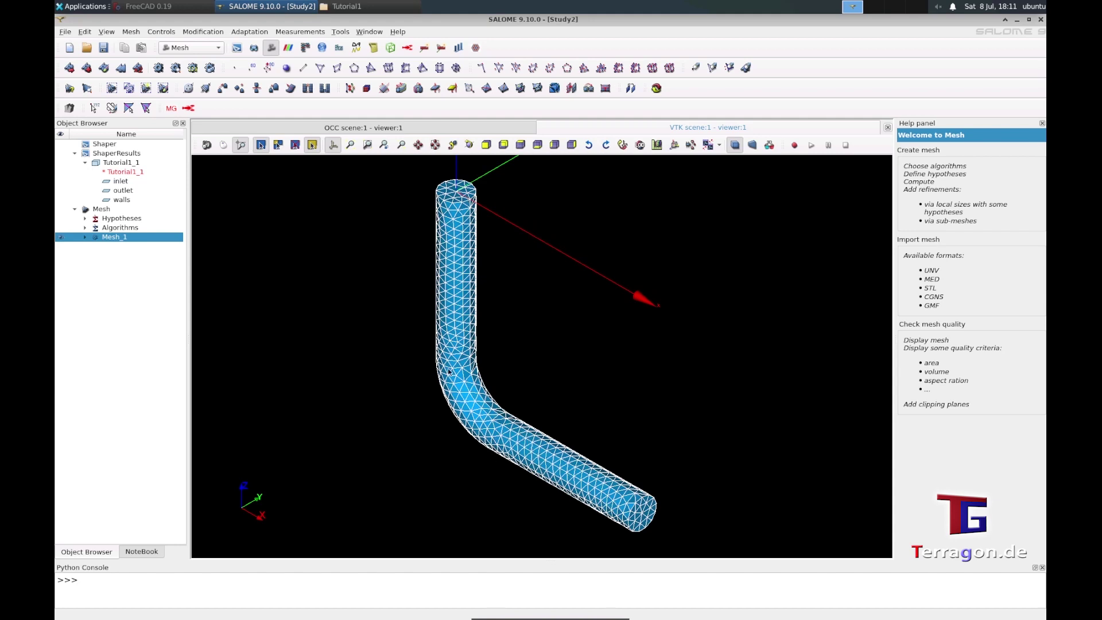
pyautogui.scroll(5, 495, 420)
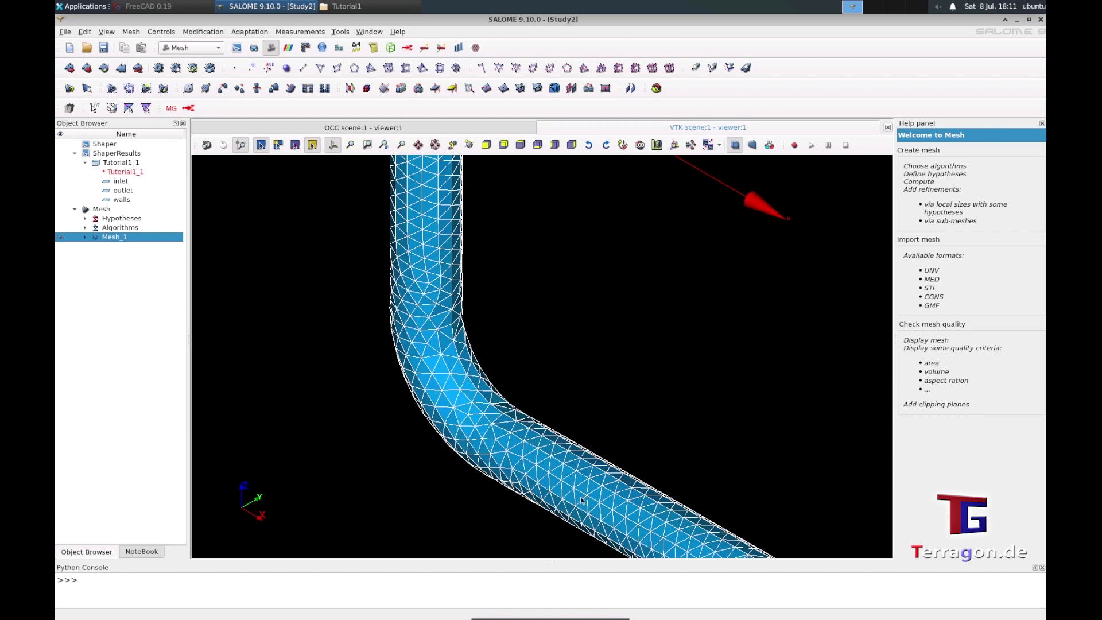
pyautogui.scroll(-2, 504, 402)
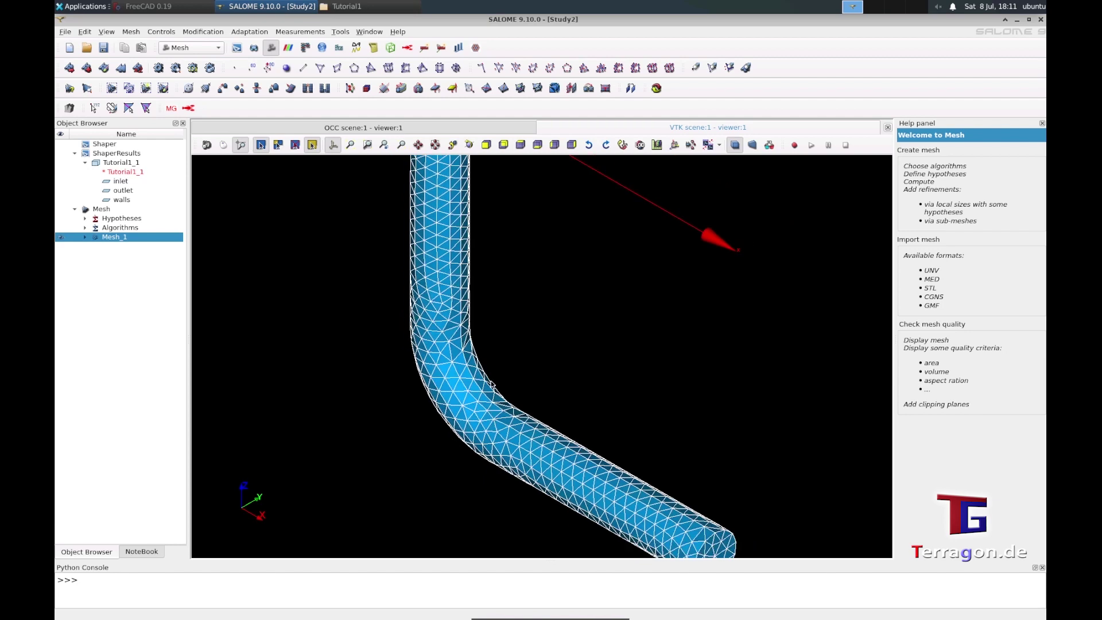
pyautogui.scroll(-1, 492, 385)
pyautogui.scroll(-2, 495, 353)
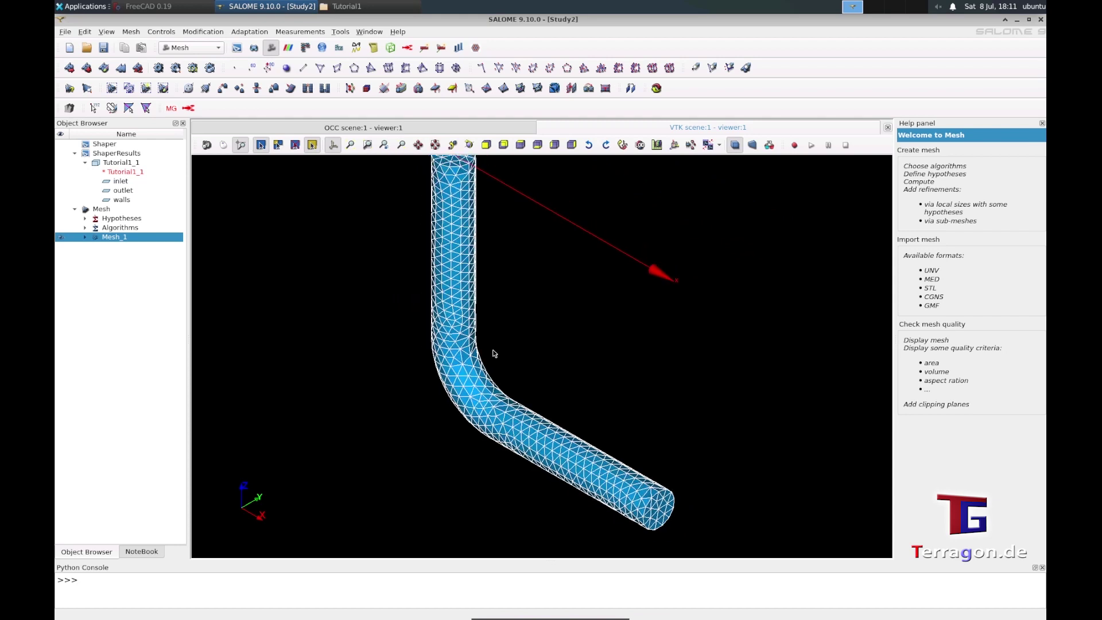
pyautogui.scroll(-1, 494, 352)
pyautogui.scroll(-1, 460, 296)
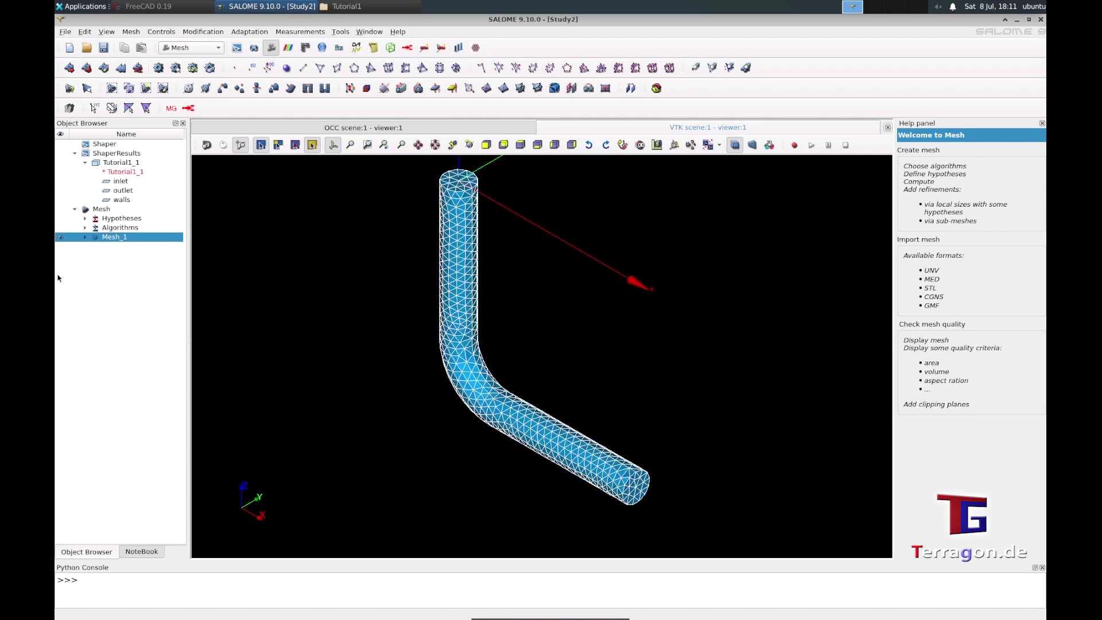
# Start exporting Mesh_1 as a UNV file and browse to the run/Tutorial1 folder inside OpenFOAM/ubuntu-10.
pyautogui.rightClick(110, 240)
pyautogui.press('Escape')
pyautogui.click(66, 32)
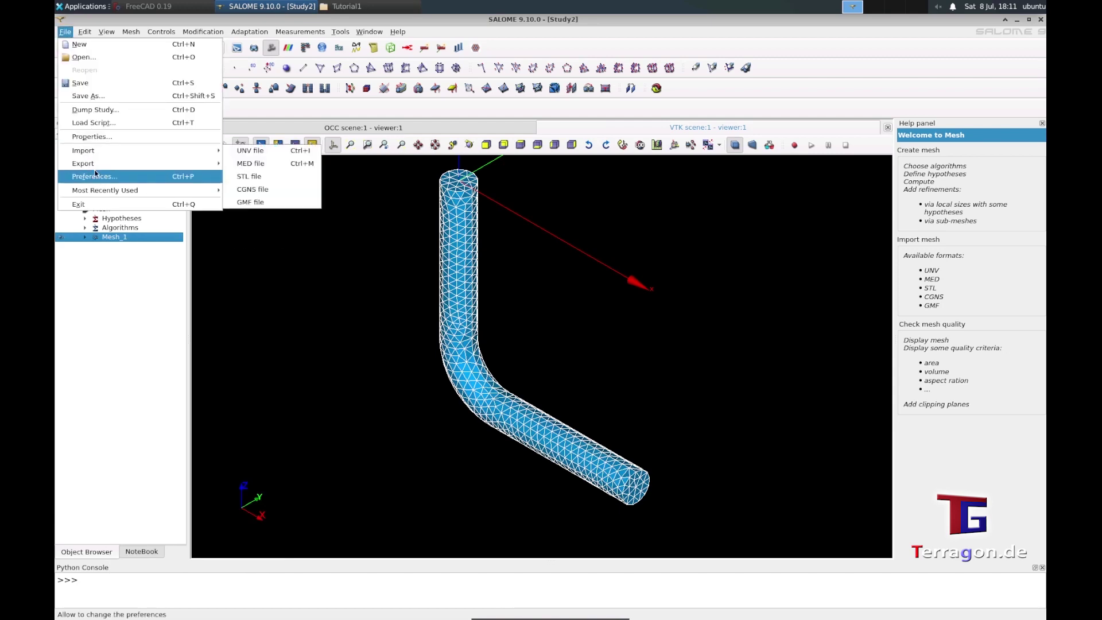
pyautogui.moveTo(83, 167)
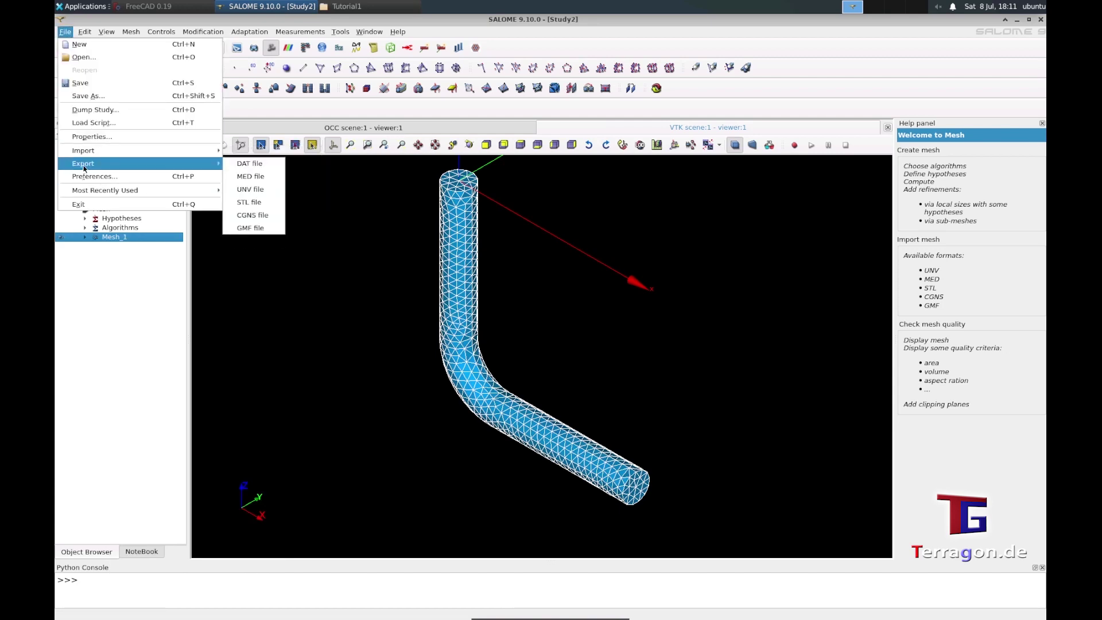
pyautogui.click(257, 192)
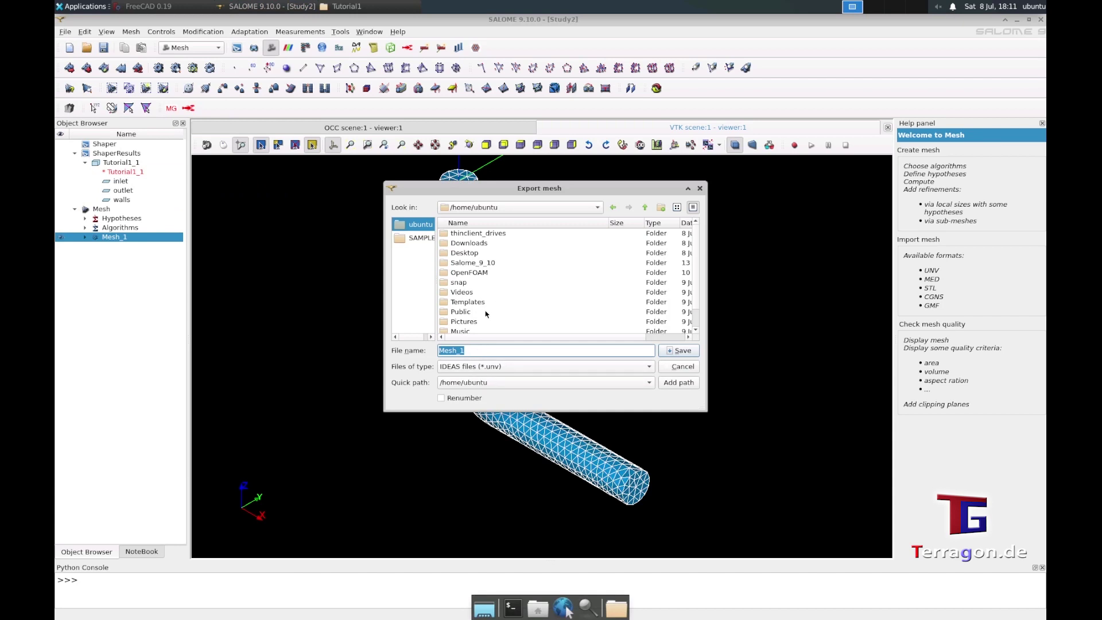
pyautogui.doubleClick(478, 275)
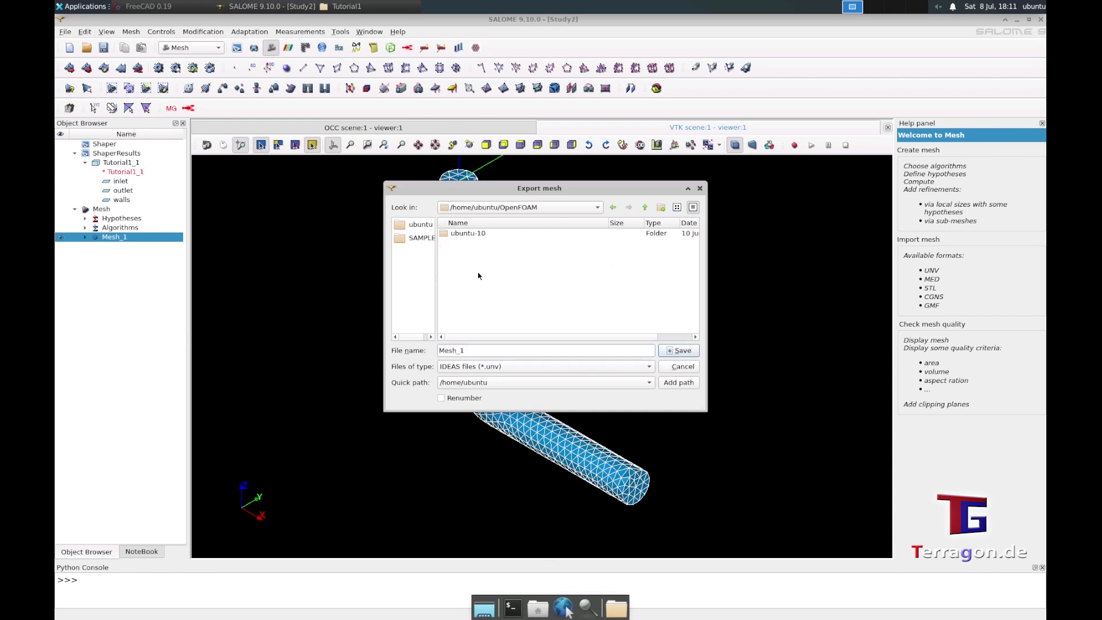
pyautogui.doubleClick(470, 234)
pyautogui.doubleClick(460, 234)
pyautogui.doubleClick(467, 239)
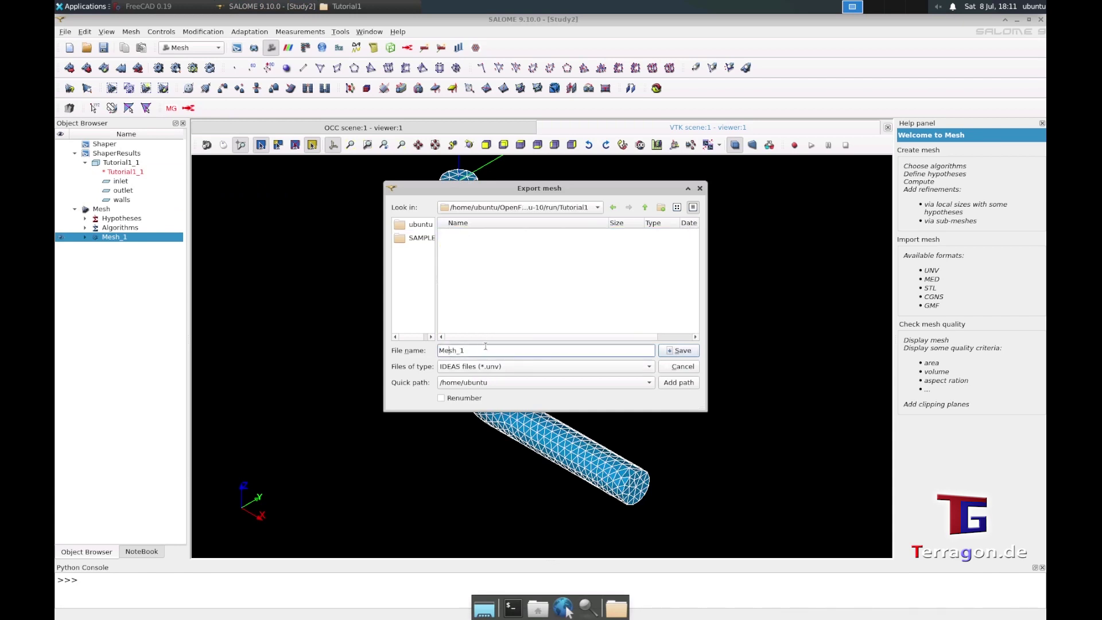
# Name the export file Tutorial2 and save it as an IDEAS (*.unv) file.
pyautogui.doubleClick(451, 350)
pyautogui.write('Tutorial2')
pyautogui.click(682, 351)
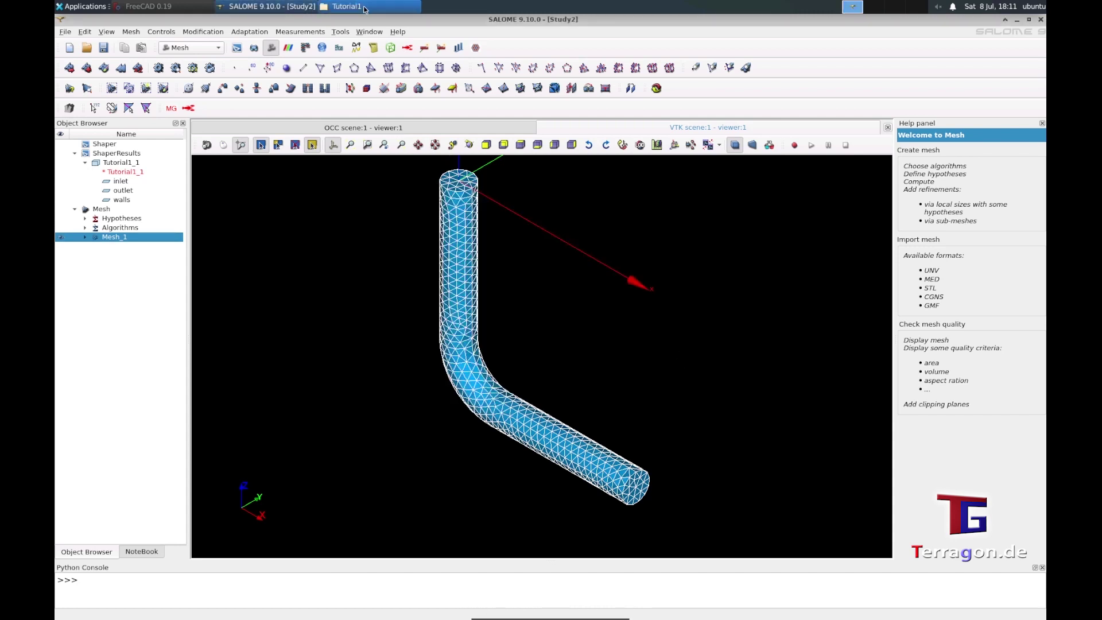
# Switch to the file manager window of the Tutorial1 folder and check for the exported Tutorial2.unv file.
pyautogui.click(344, 6)
pyautogui.click(312, 231)
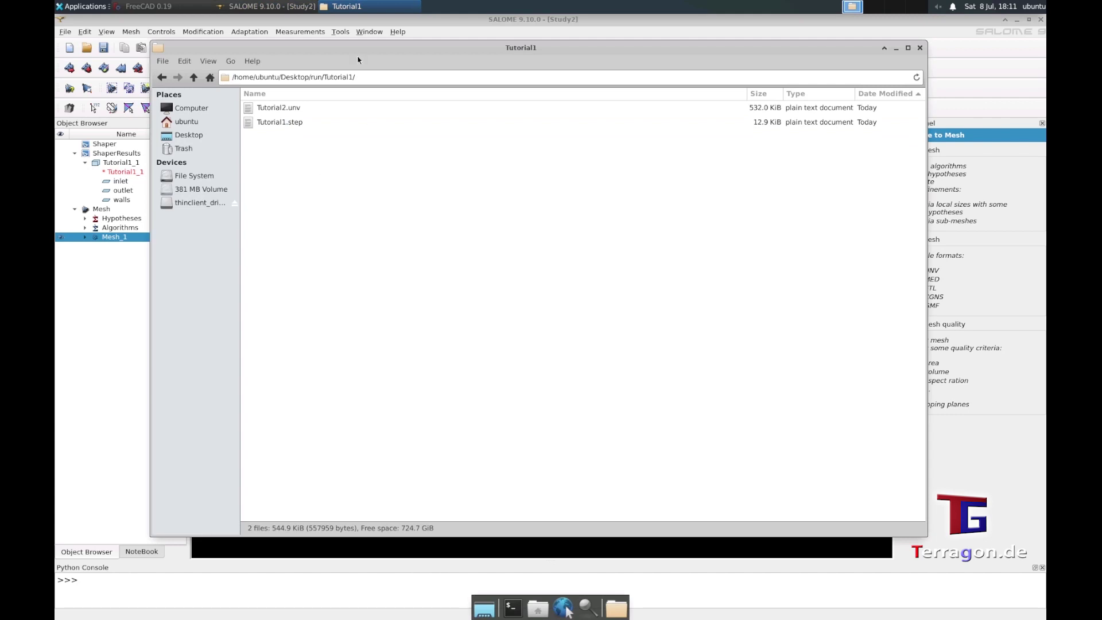
pyautogui.click(251, 112)
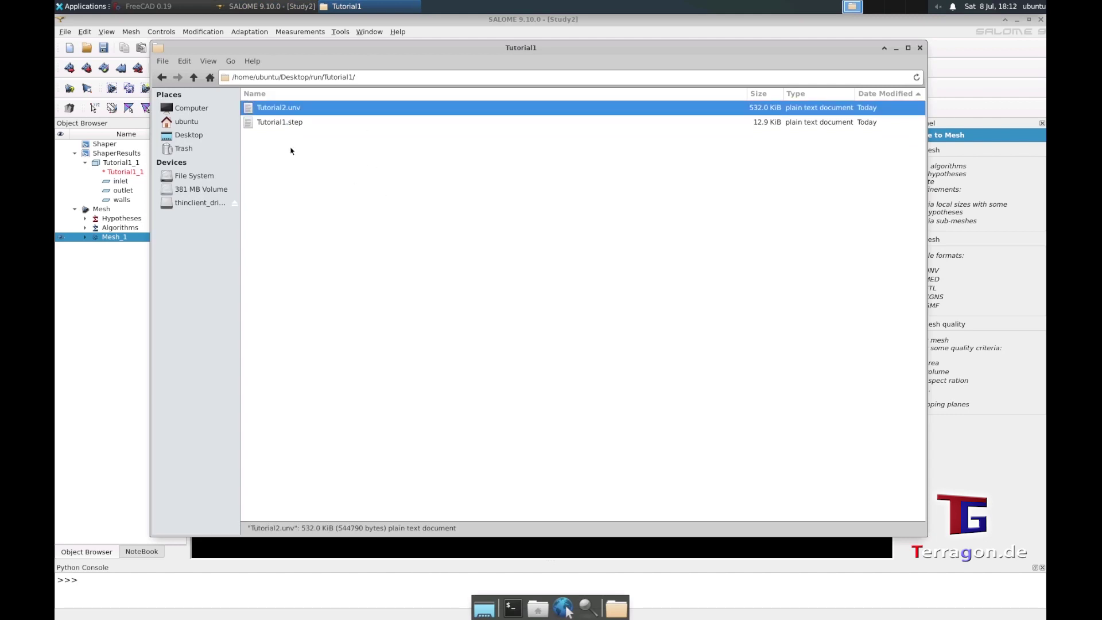